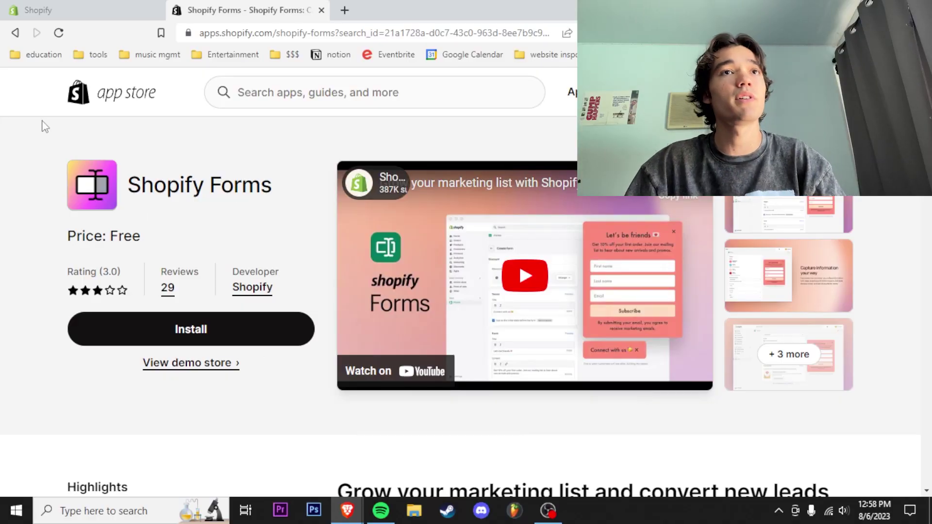
Step: Install the Shopify Forms app from its Shopify App Store listing
{"action": "left_click_drag", "start_coordinate": [141, 186], "coordinate": [204, 187]}
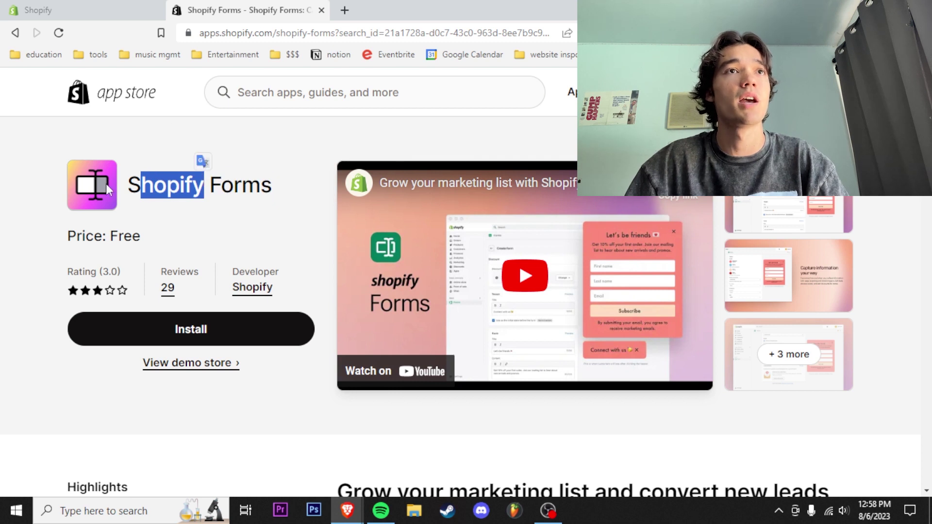
{"action": "left_click", "coordinate": [125, 188]}
{"action": "left_click_drag", "start_coordinate": [134, 181], "coordinate": [290, 186]}
{"action": "left_click", "coordinate": [185, 330]}
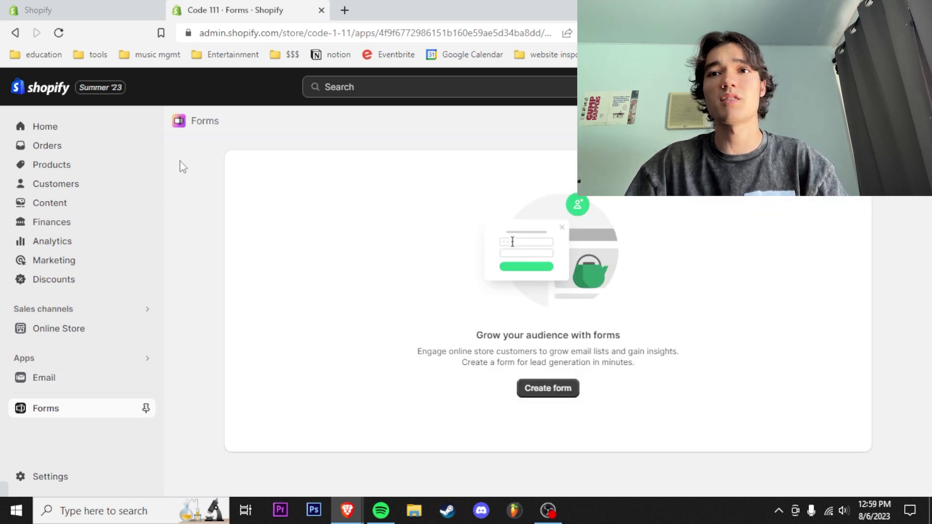
Step: Create a new Popup form named '10% Off'
{"action": "left_click", "coordinate": [548, 389]}
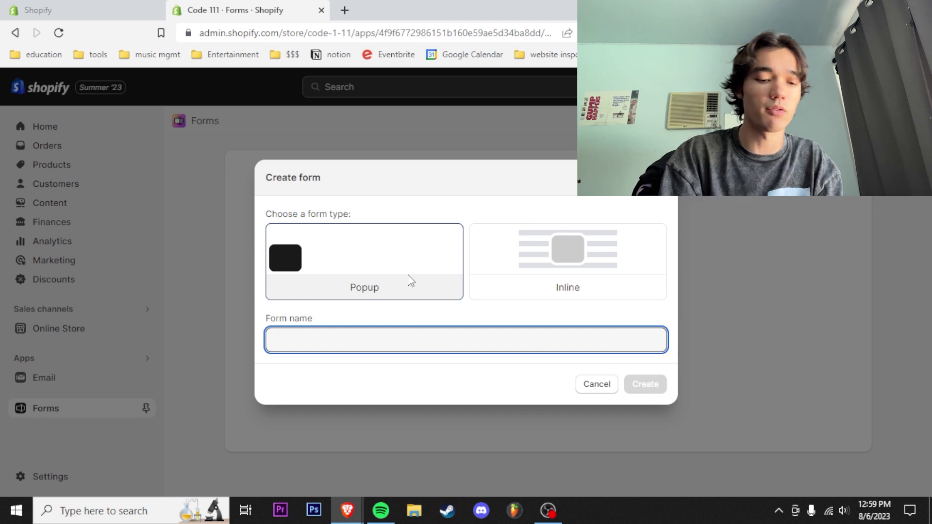
{"action": "type", "text": "New"}
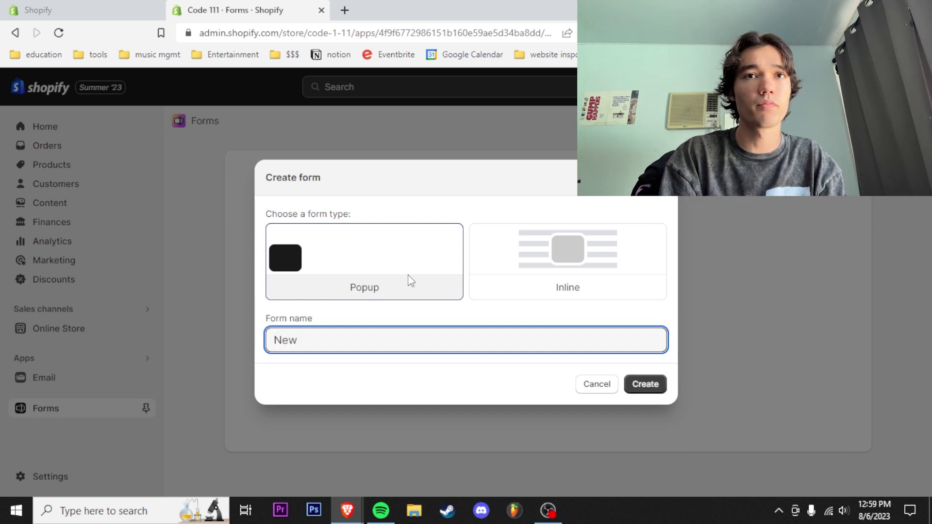
{"action": "key", "text": "BackSpace"}
{"action": "key", "text": "BackSpace"}
{"action": "key", "text": "BackSpace"}
{"action": "type", "text": "10"}
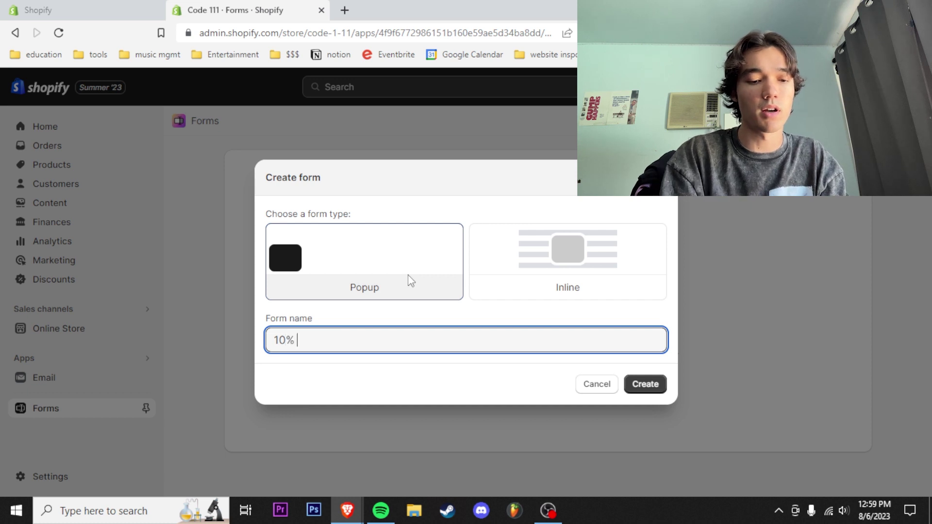
{"action": "type", "text": "% Off"}
{"action": "left_click", "coordinate": [640, 384]}
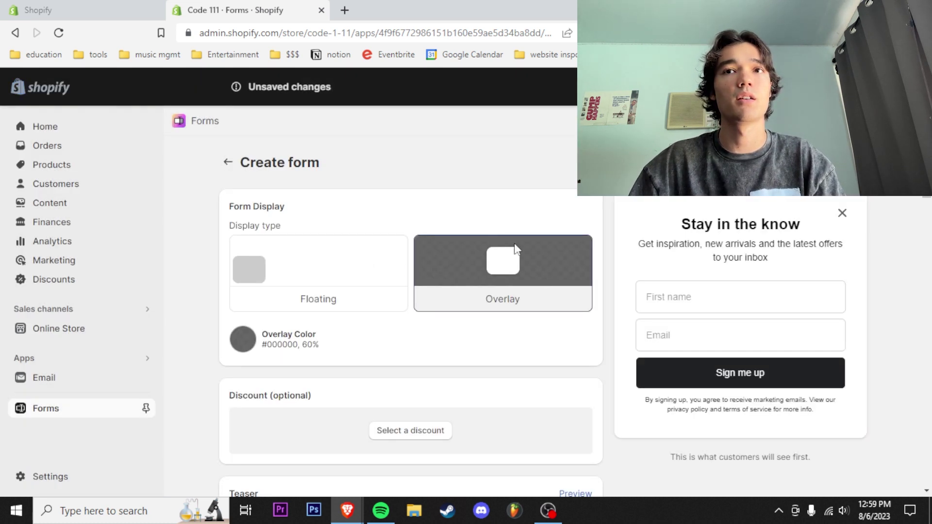
Step: Switch the form to Floating display positioned at the bottom right of the store
{"action": "scroll", "coordinate": [358, 240], "scroll_direction": "down", "scroll_amount": 1}
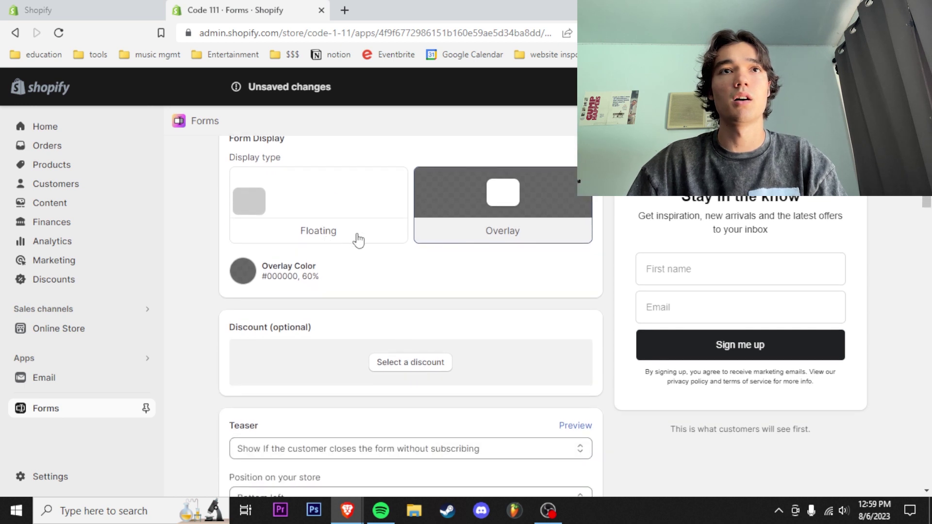
{"action": "left_click", "coordinate": [315, 208]}
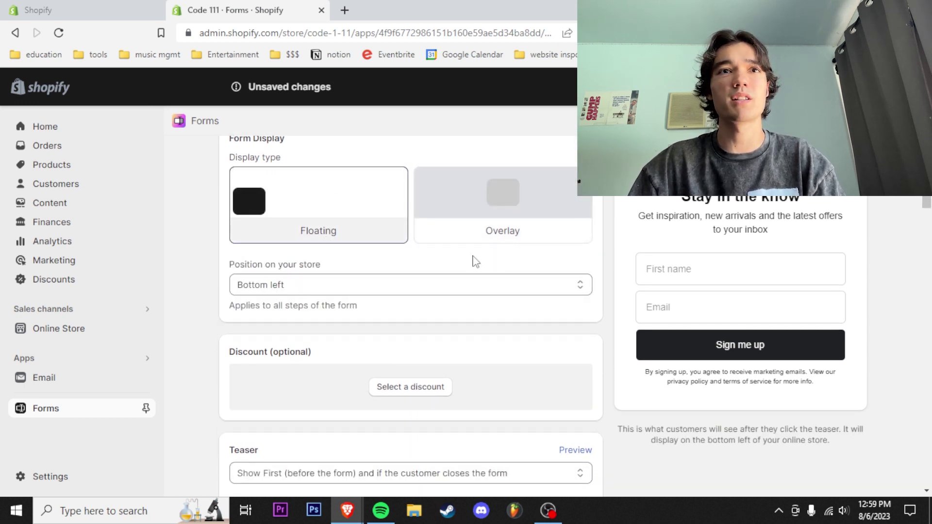
{"action": "left_click", "coordinate": [492, 289]}
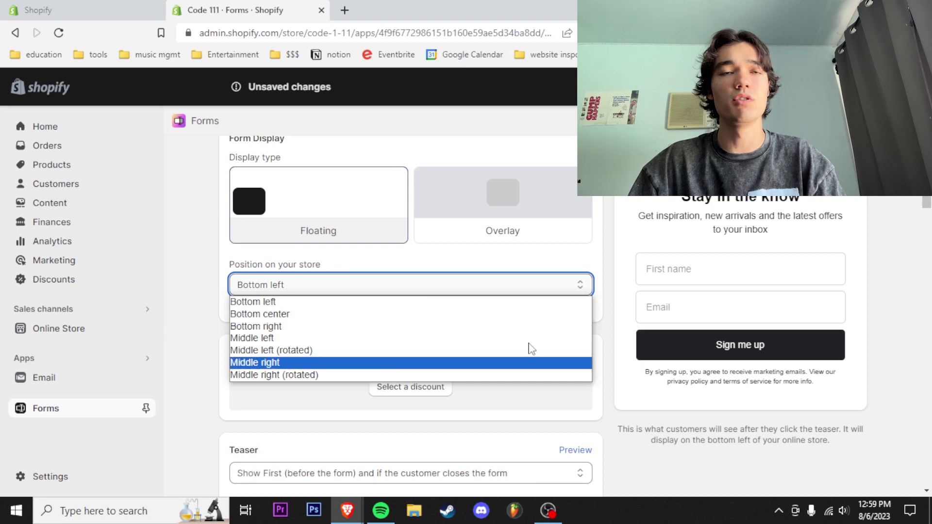
{"action": "left_click", "coordinate": [359, 327]}
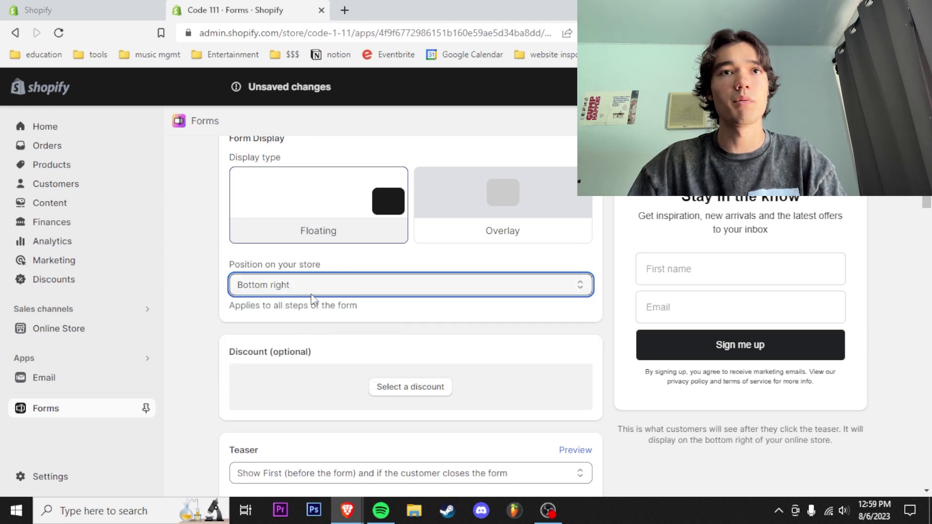
Step: Attach the welcome111 10% off Shop All discount to the form
{"action": "scroll", "coordinate": [356, 302], "scroll_direction": "down", "scroll_amount": 2}
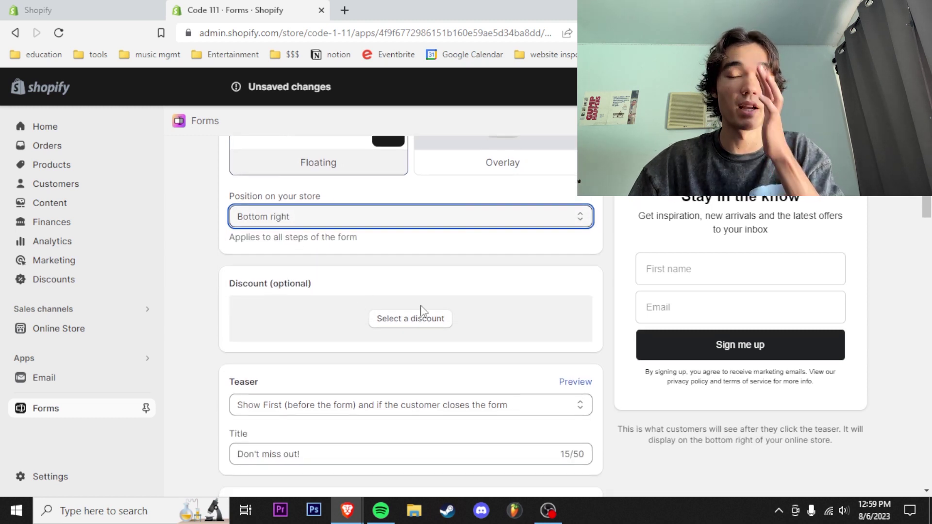
{"action": "left_click", "coordinate": [417, 316]}
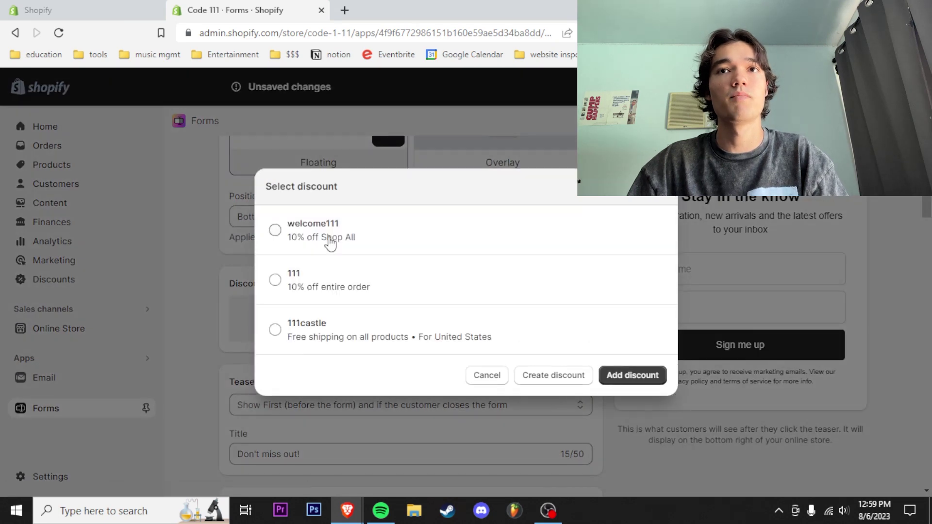
{"action": "left_click", "coordinate": [291, 237]}
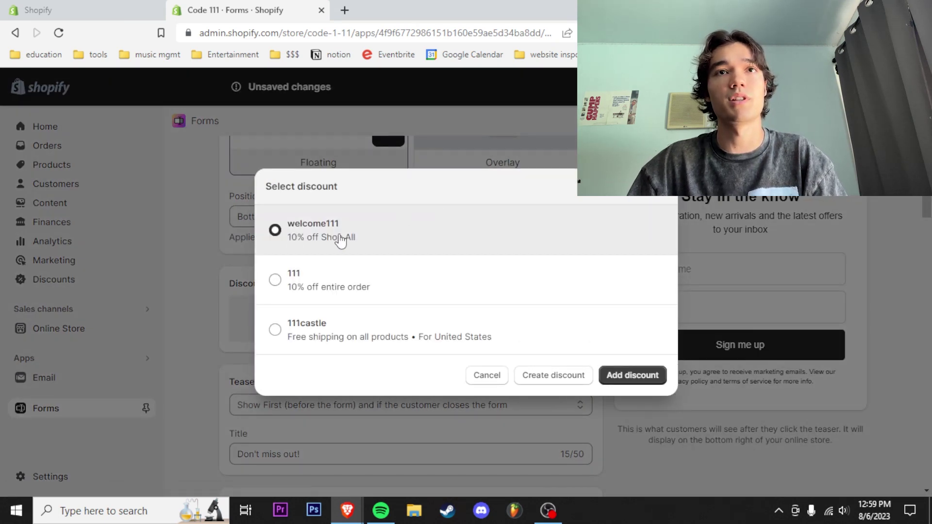
{"action": "left_click", "coordinate": [634, 377]}
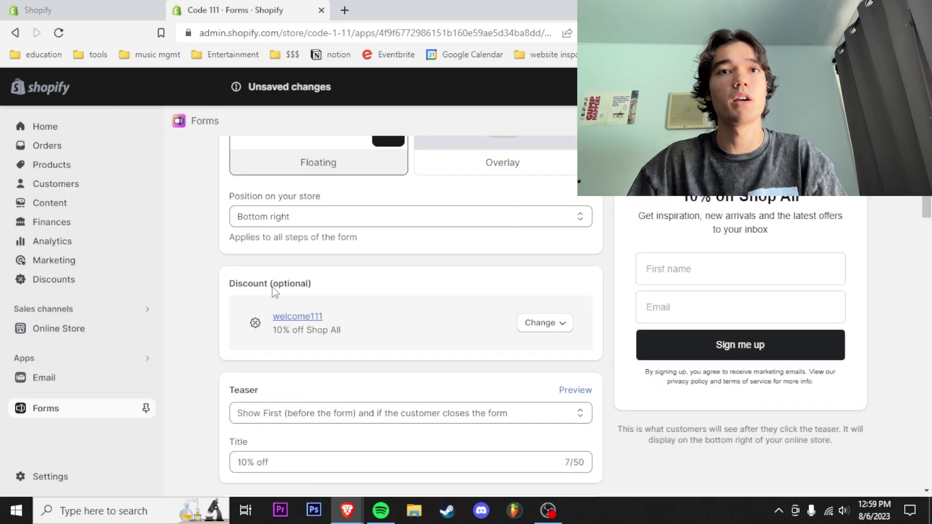
{"action": "scroll", "coordinate": [272, 272], "scroll_direction": "down", "scroll_amount": 3}
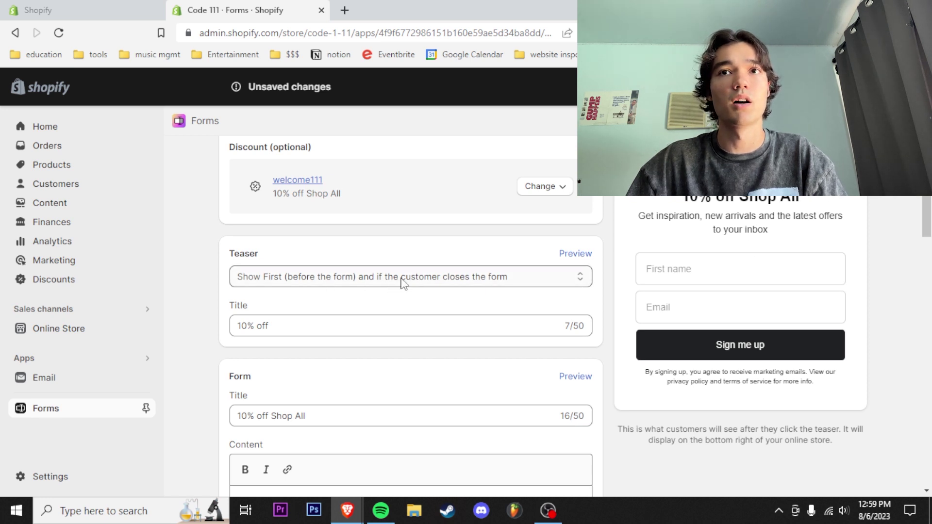
Step: Show the teaser first and again if the customer closes the form
{"action": "left_click", "coordinate": [423, 281]}
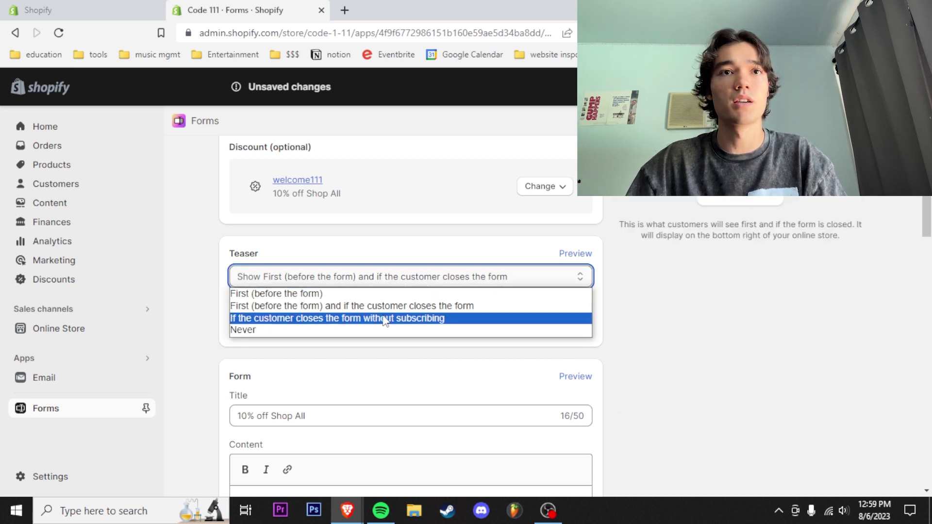
{"action": "left_click", "coordinate": [500, 306]}
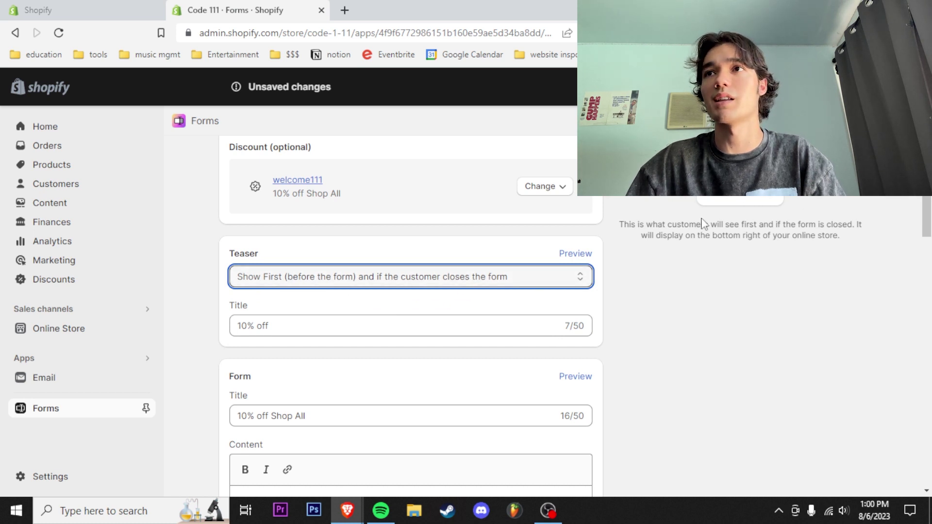
{"action": "scroll", "coordinate": [392, 348], "scroll_direction": "down", "scroll_amount": 1}
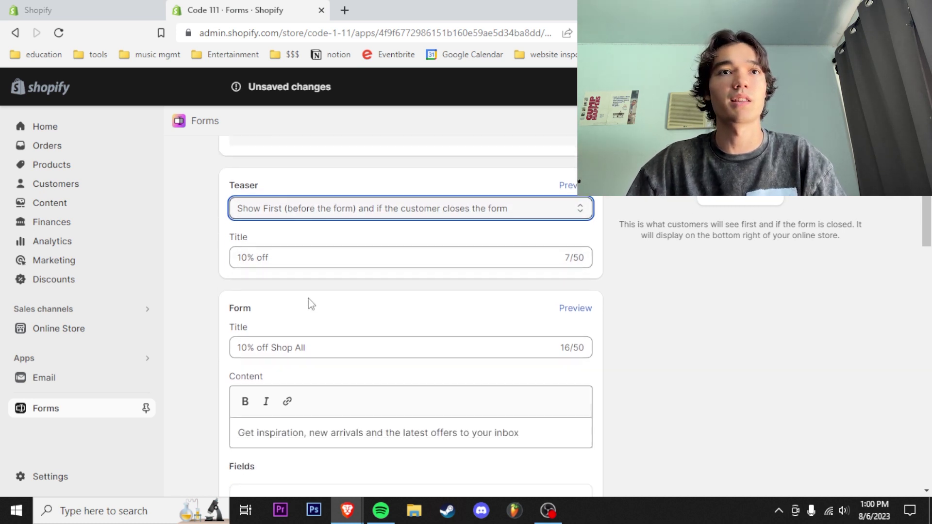
Step: Change the teaser title from '10% off' to 'Get 10% off!'
{"action": "triple_click", "coordinate": [383, 250]}
{"action": "left_click", "coordinate": [326, 262]}
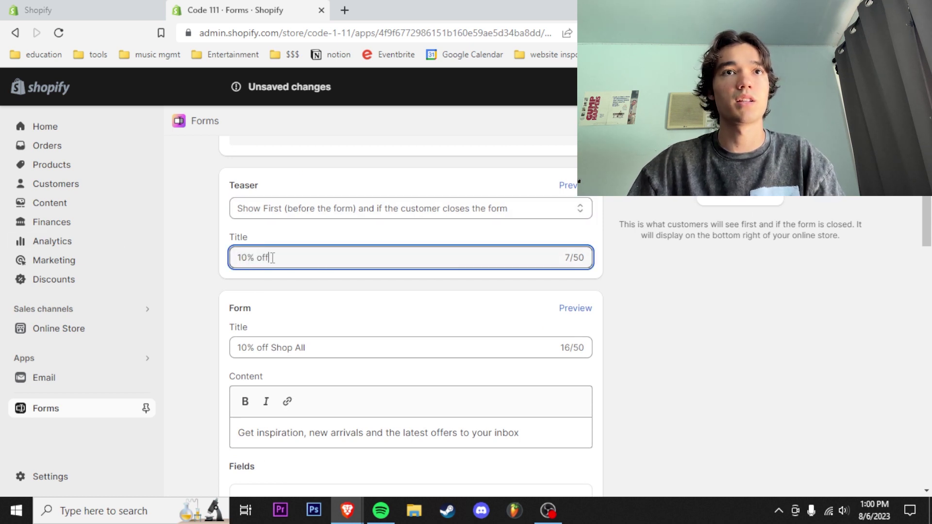
{"action": "key", "text": "Home"}
{"action": "type", "text": "Get"}
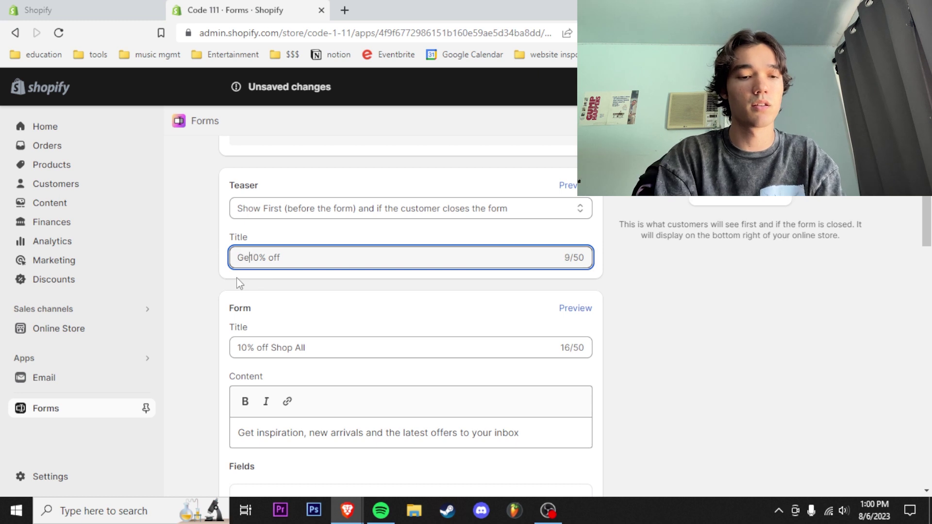
{"action": "left_click", "coordinate": [293, 256]}
{"action": "type", "text": "!"}
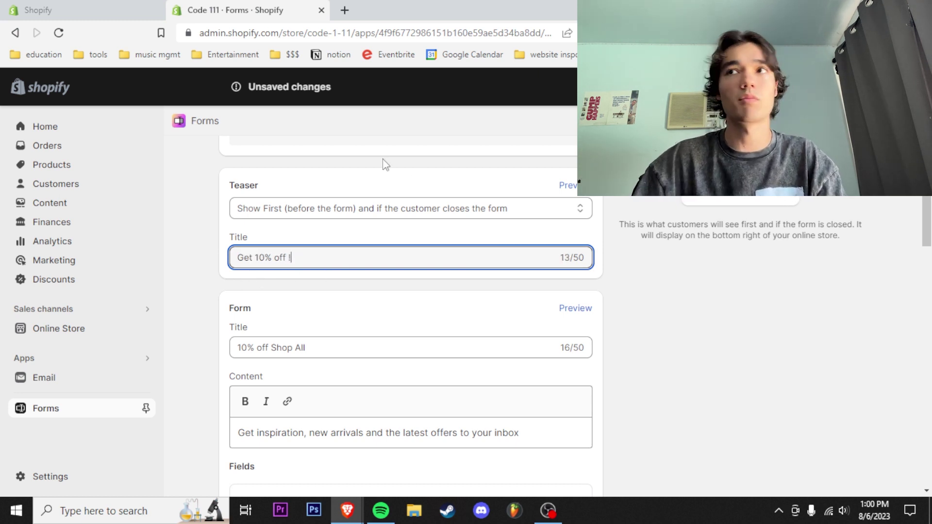
{"action": "key", "text": "Left"}
{"action": "key", "text": "BackSpace"}
{"action": "scroll", "coordinate": [327, 280], "scroll_direction": "down", "scroll_amount": 1}
Step: Retitle the form from '10% off Shop All' to '10% off First Order'
{"action": "left_click", "coordinate": [425, 276]}
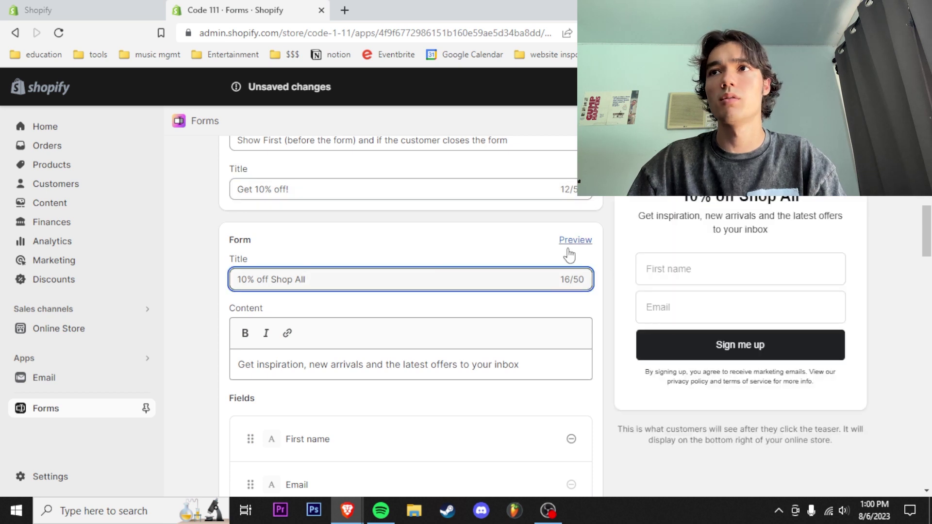
{"action": "left_click_drag", "start_coordinate": [313, 279], "coordinate": [274, 281]}
{"action": "type", "text": "F"}
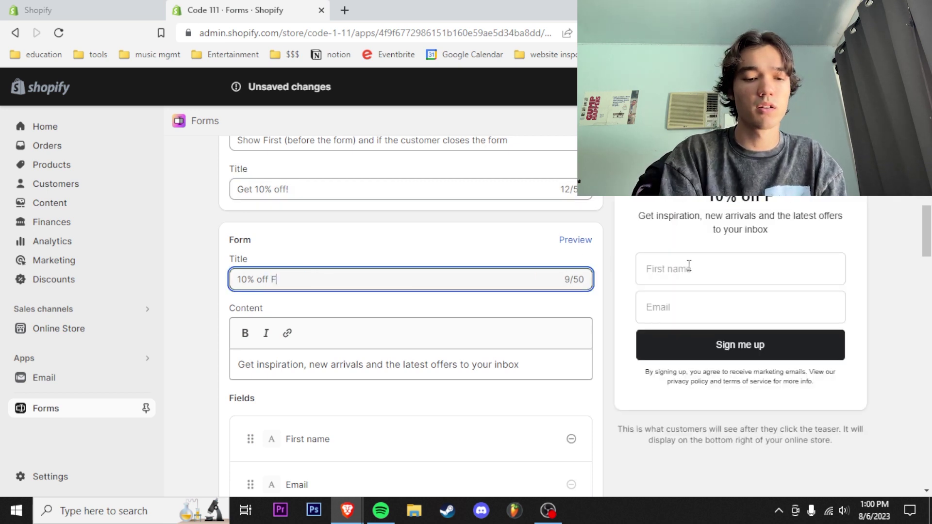
{"action": "type", "text": "irst Order"}
Step: Replace the description with 'Sign up for early acess to drops, news, and exclusive discounts'
{"action": "scroll", "coordinate": [311, 347], "scroll_direction": "down", "scroll_amount": 2}
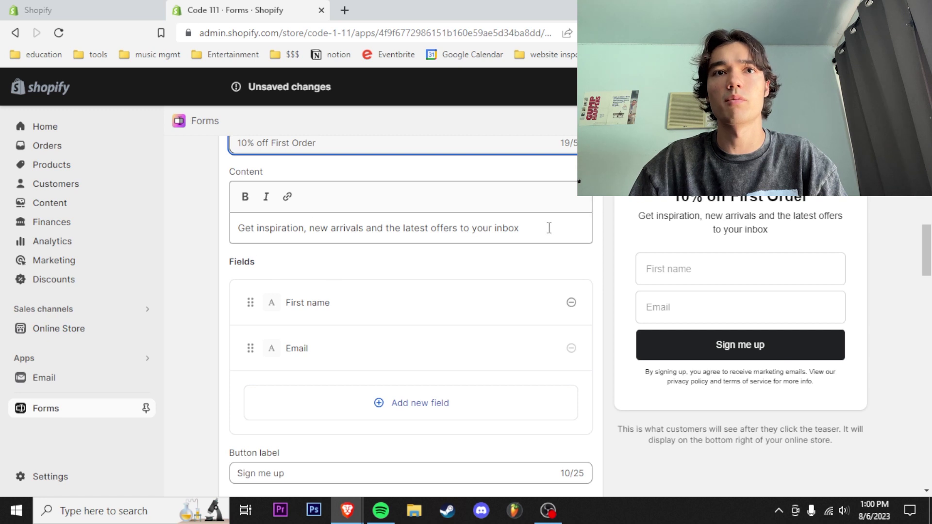
{"action": "triple_click", "coordinate": [426, 226]}
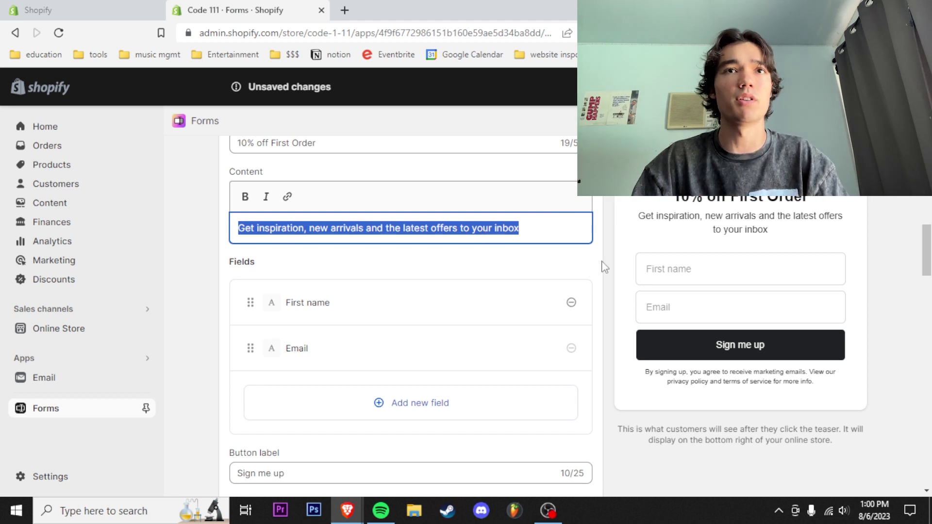
{"action": "key", "text": "BackSpace"}
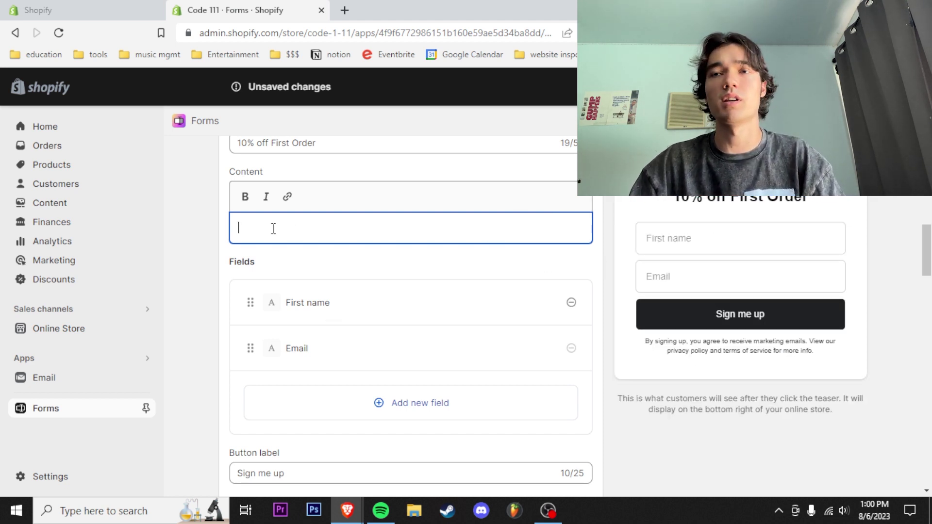
{"action": "type", "text": "Sign up for early acess"}
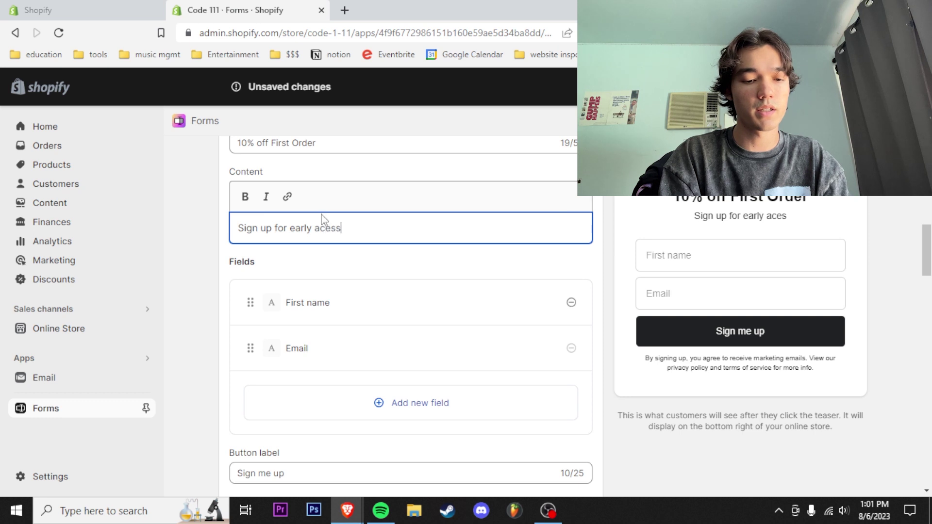
{"action": "type", "text": "s to drops"}
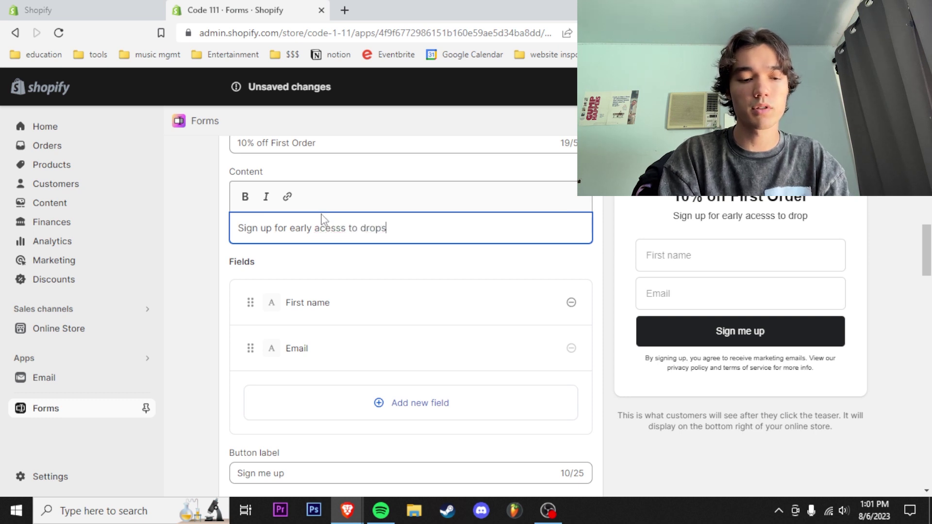
{"action": "type", "text": ", news "}
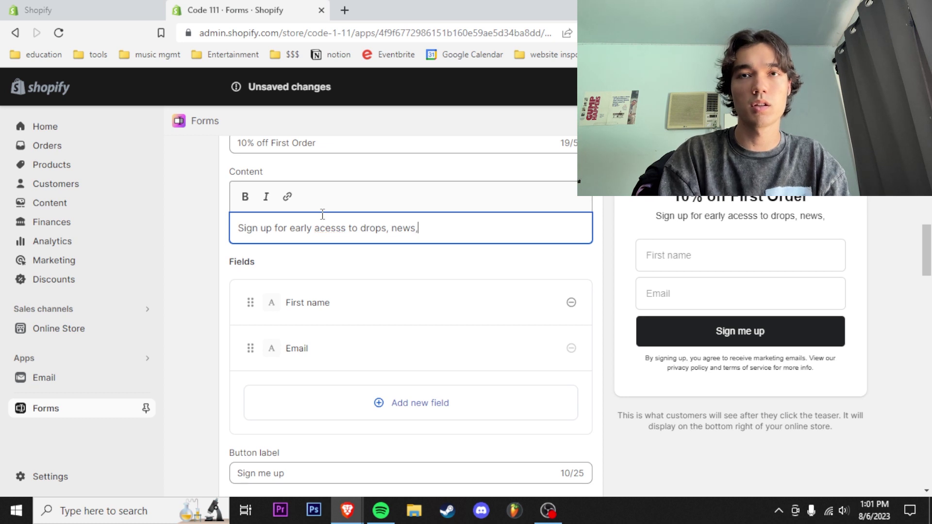
{"action": "type", "text": ", and exc"}
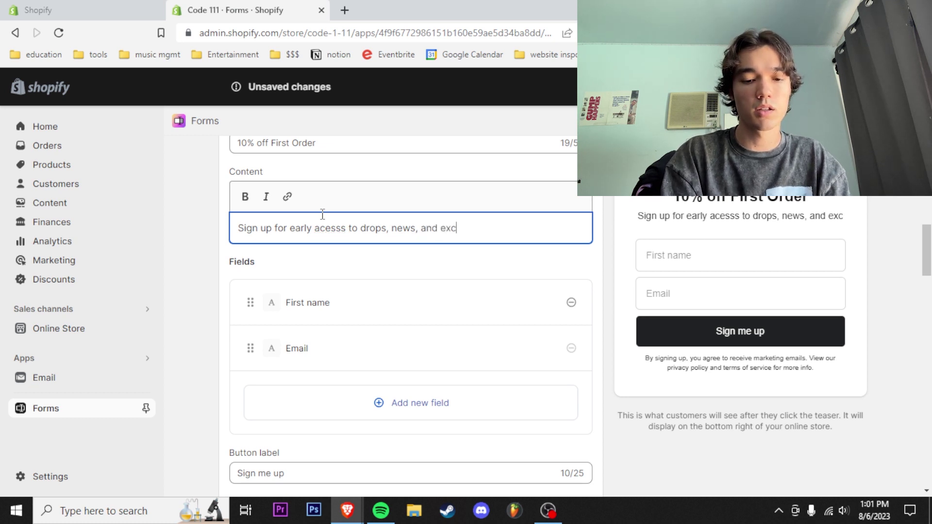
{"action": "type", "text": "lusive discounts"}
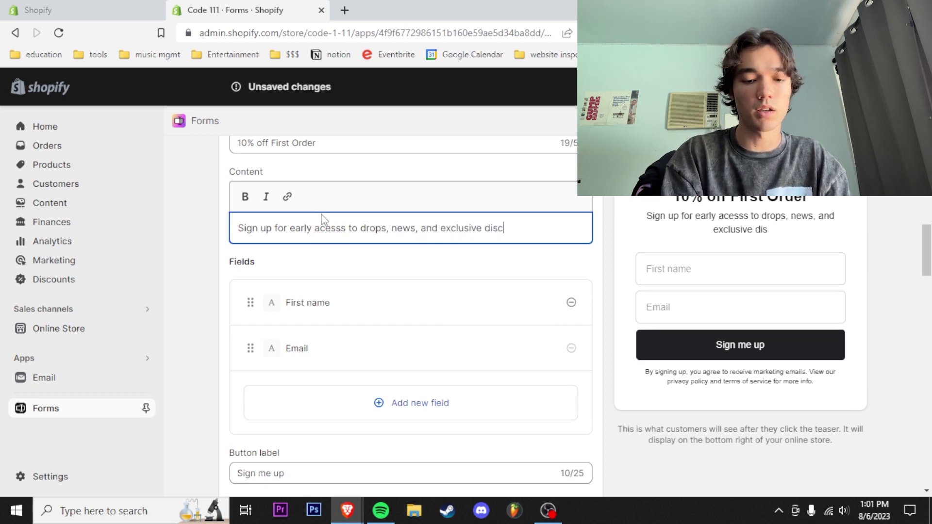
{"action": "key", "text": "BackSpace"}
{"action": "left_click", "coordinate": [342, 228]}
{"action": "key", "text": "BackSpace"}
{"action": "left_click", "coordinate": [527, 228]}
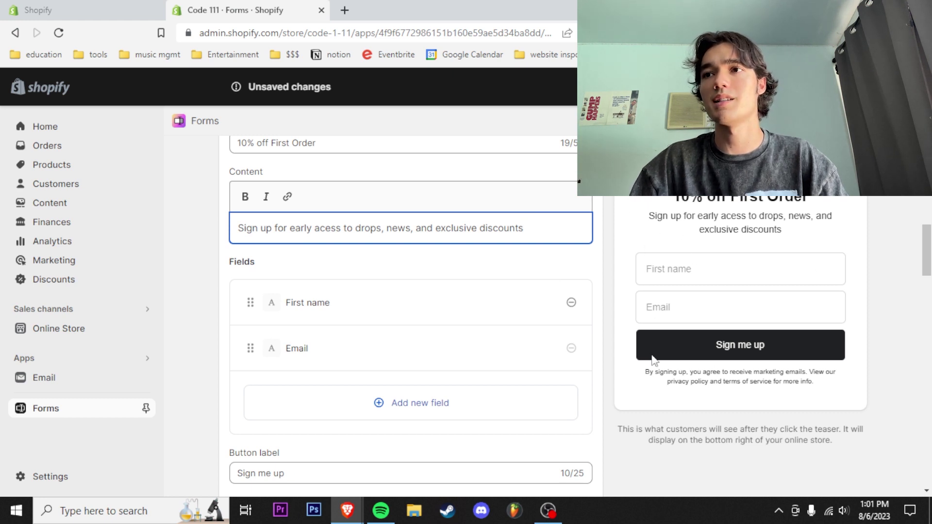
Step: Remove the WELCOME111 discount from the form
{"action": "scroll", "coordinate": [395, 308], "scroll_direction": "down", "scroll_amount": 5}
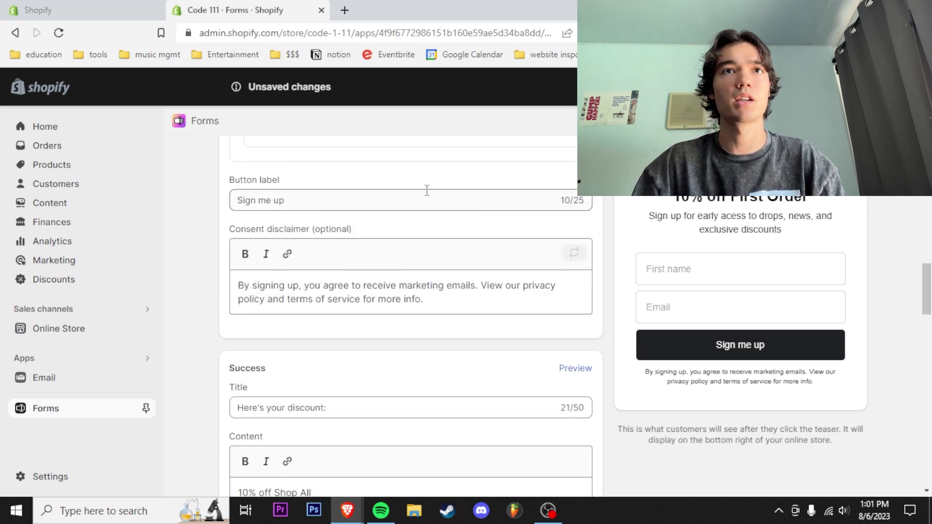
{"action": "scroll", "coordinate": [320, 211], "scroll_direction": "down", "scroll_amount": 2}
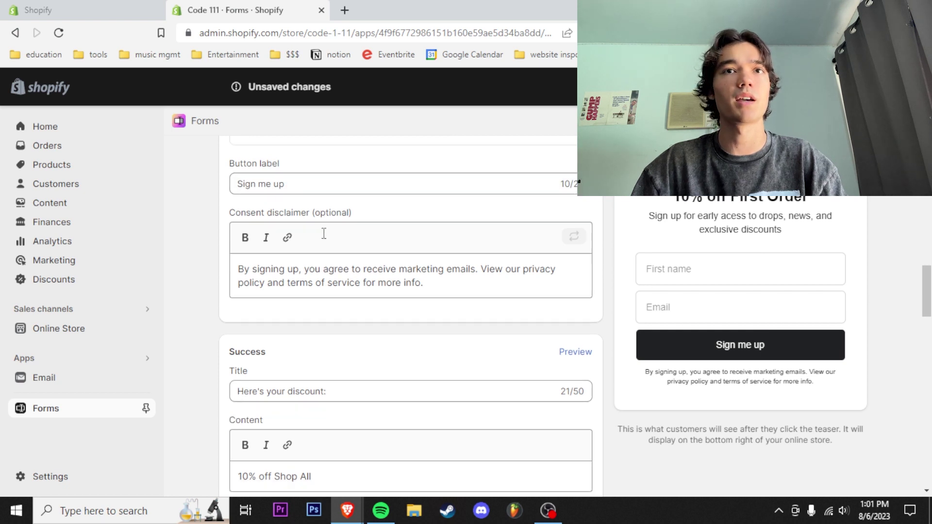
{"action": "scroll", "coordinate": [358, 268], "scroll_direction": "down", "scroll_amount": 2}
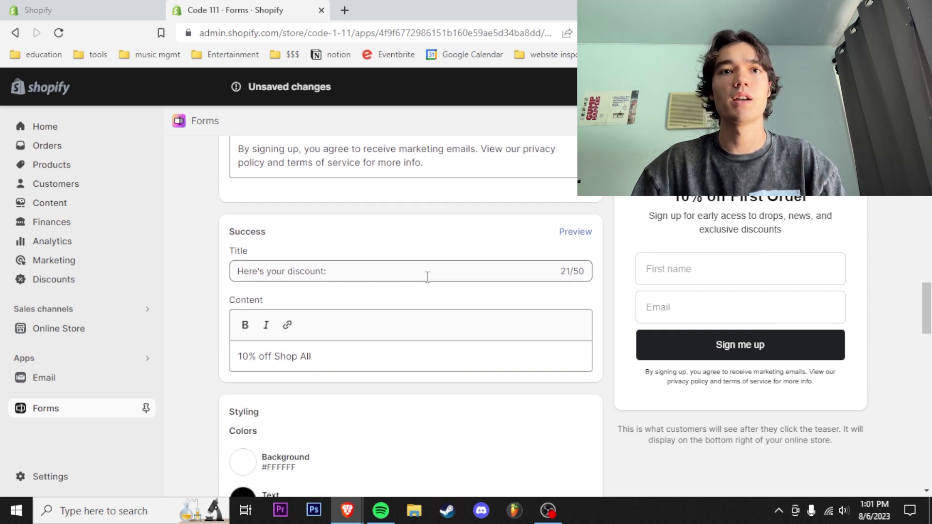
{"action": "left_click", "coordinate": [491, 268]}
{"action": "scroll", "coordinate": [437, 252], "scroll_direction": "up", "scroll_amount": 10}
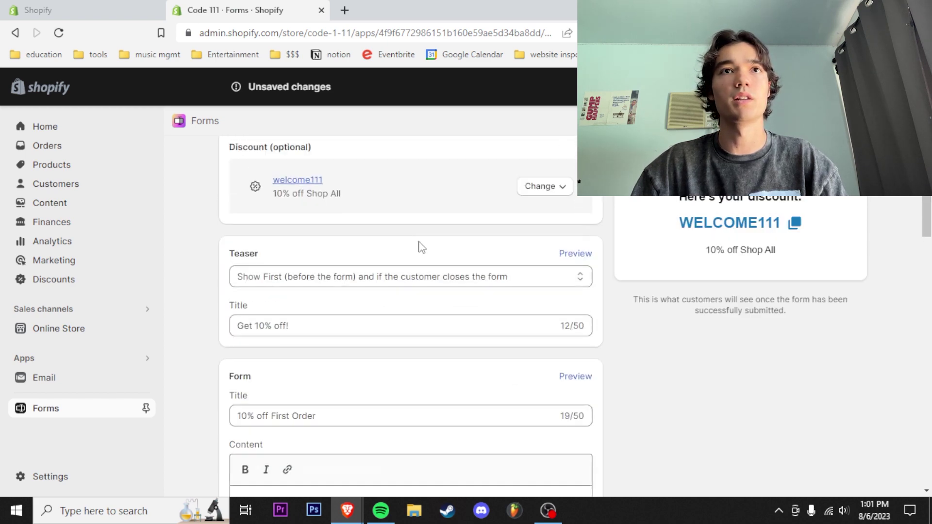
{"action": "scroll", "coordinate": [534, 243], "scroll_direction": "down", "scroll_amount": 5}
{"action": "left_click", "coordinate": [539, 189]}
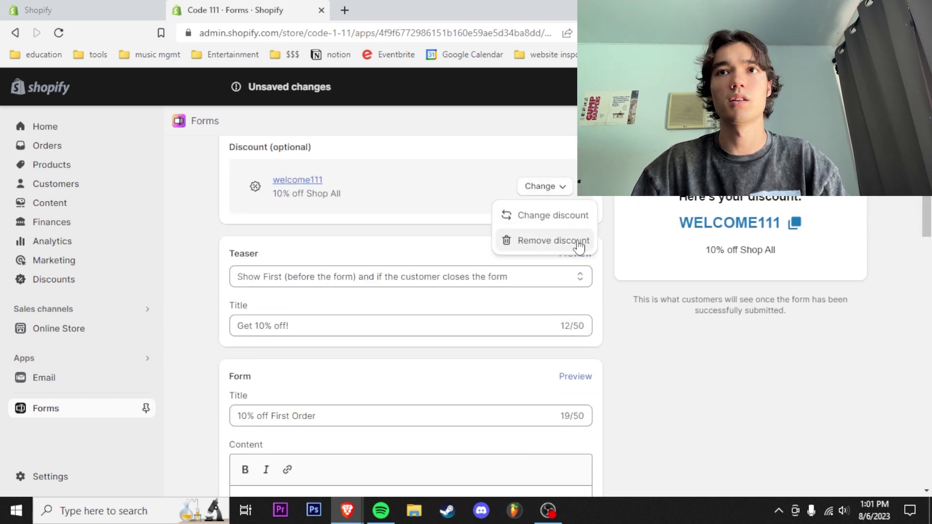
{"action": "left_click", "coordinate": [554, 241]}
{"action": "scroll", "coordinate": [573, 292], "scroll_direction": "down", "scroll_amount": 5}
Step: Begin the success message 'Check email for your 10% off code :)' in Success Content
{"action": "left_click", "coordinate": [572, 338]}
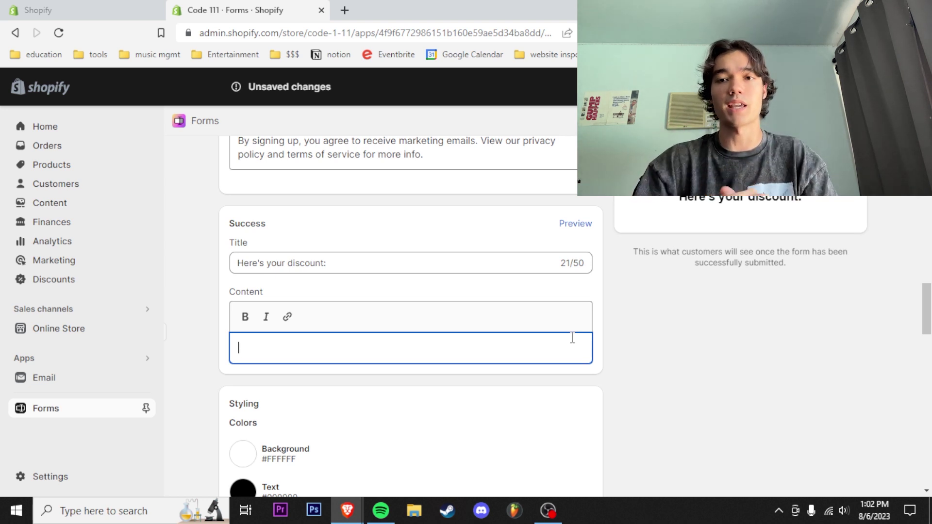
{"action": "scroll", "coordinate": [315, 341], "scroll_direction": "down", "scroll_amount": 3}
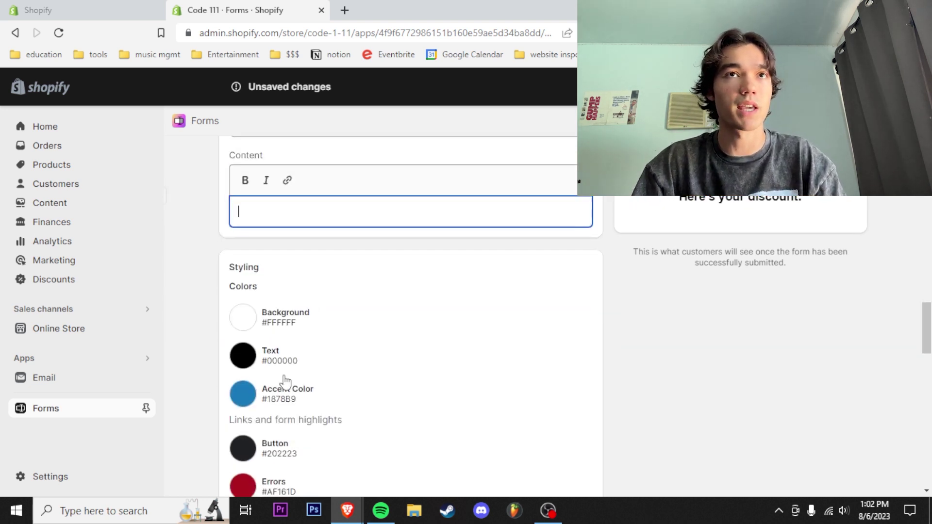
{"action": "scroll", "coordinate": [395, 246], "scroll_direction": "up", "scroll_amount": 2}
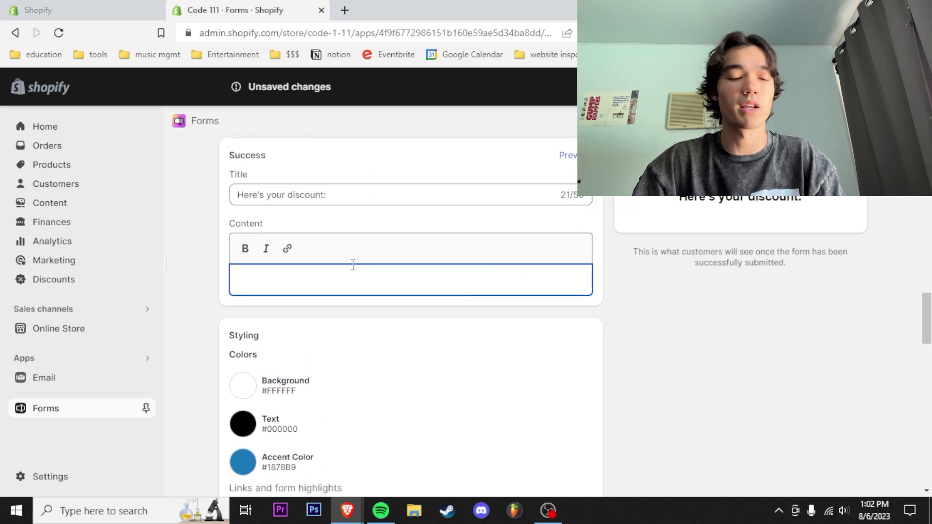
{"action": "type", "text": "Chec"}
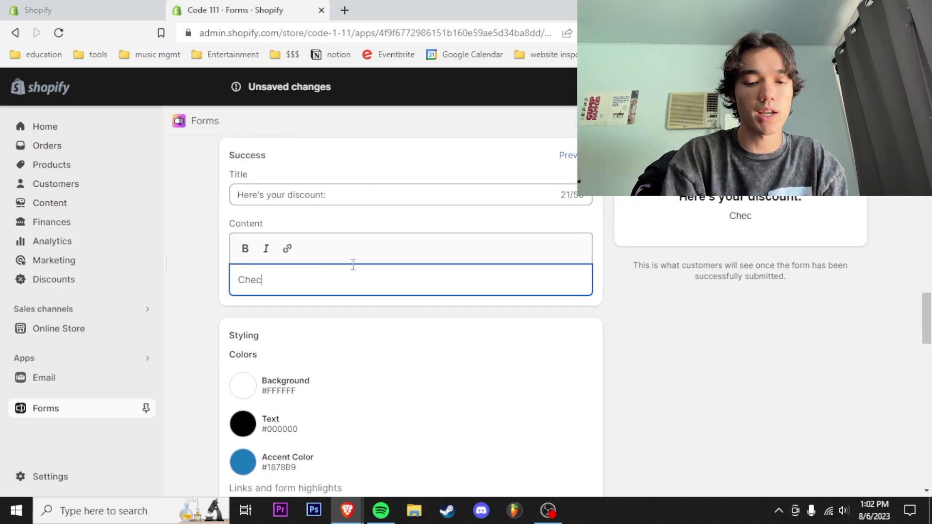
{"action": "type", "text": "k email"}
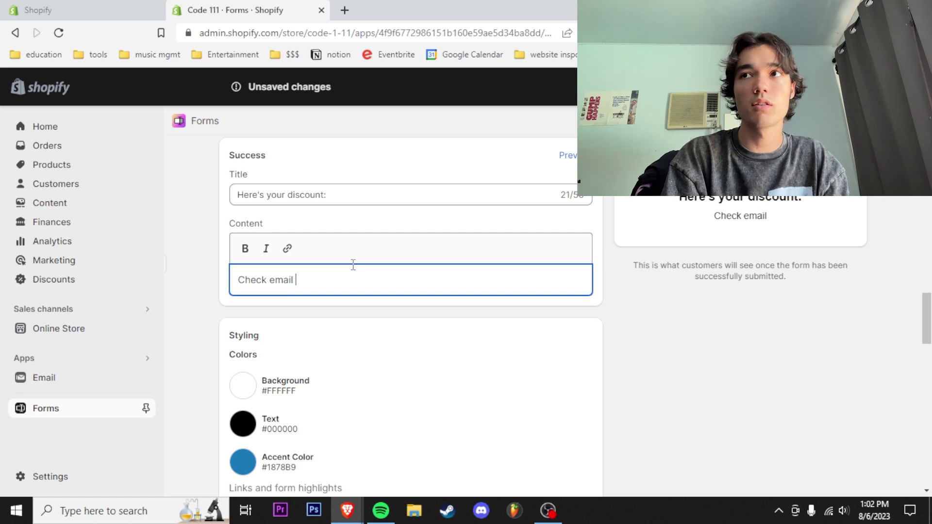
{"action": "type", "text": " for your 10% off code :)"}
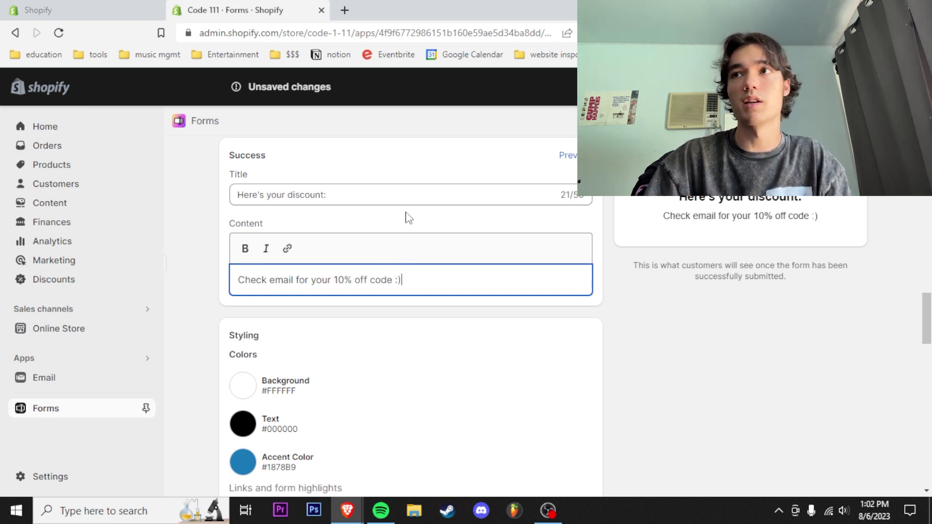
Step: Keep the popup's Devices setting on All devices
{"action": "scroll", "coordinate": [379, 324], "scroll_direction": "down", "scroll_amount": 1}
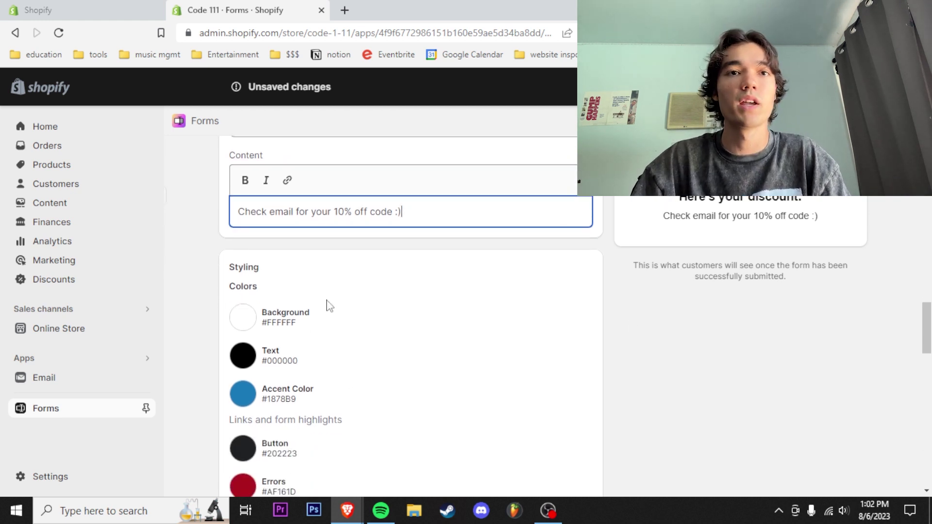
{"action": "scroll", "coordinate": [272, 315], "scroll_direction": "down", "scroll_amount": 3}
{"action": "scroll", "coordinate": [291, 293], "scroll_direction": "down", "scroll_amount": 1}
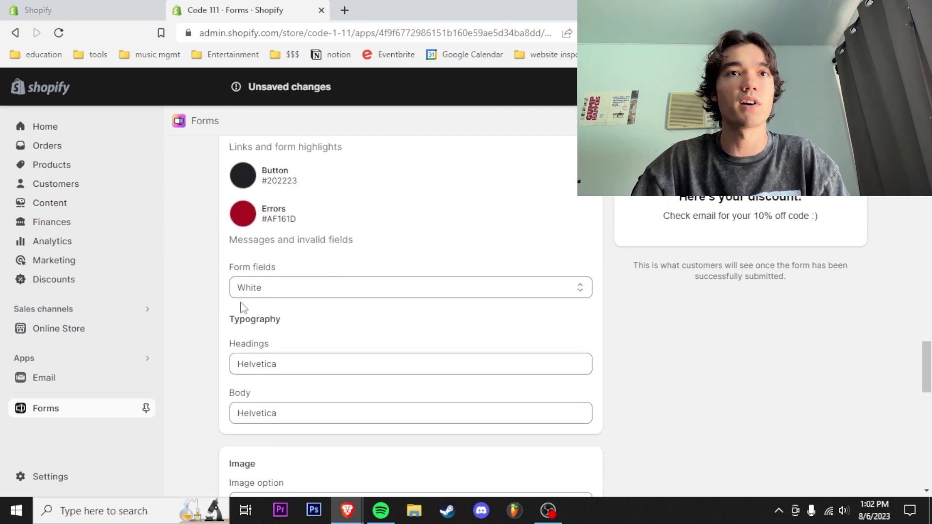
{"action": "scroll", "coordinate": [289, 358], "scroll_direction": "down", "scroll_amount": 2}
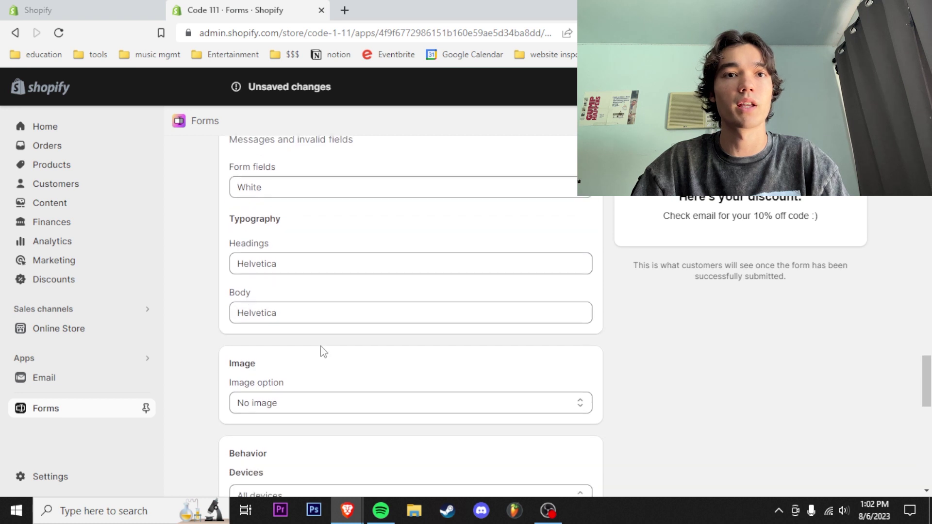
{"action": "scroll", "coordinate": [324, 351], "scroll_direction": "down", "scroll_amount": 1}
{"action": "scroll", "coordinate": [258, 340], "scroll_direction": "down", "scroll_amount": 1}
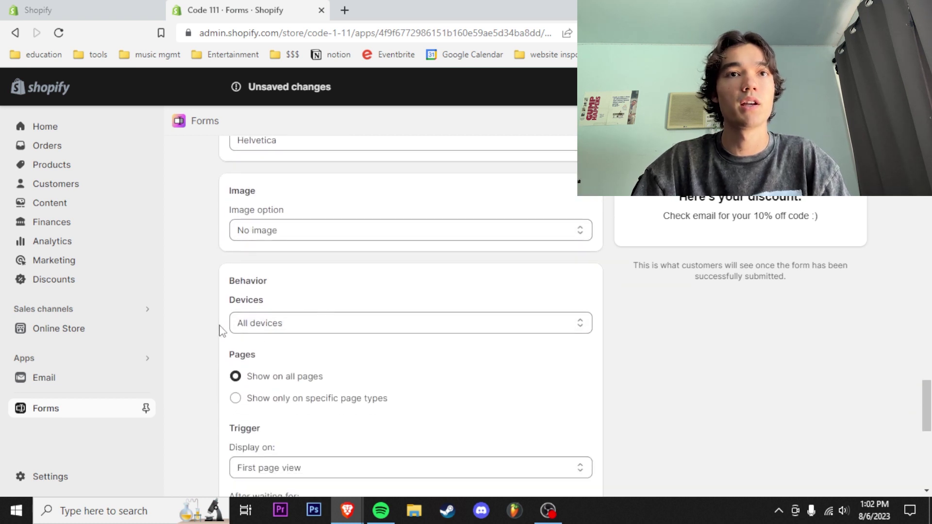
{"action": "scroll", "coordinate": [291, 188], "scroll_direction": "down", "scroll_amount": 2}
{"action": "left_click", "coordinate": [291, 187]}
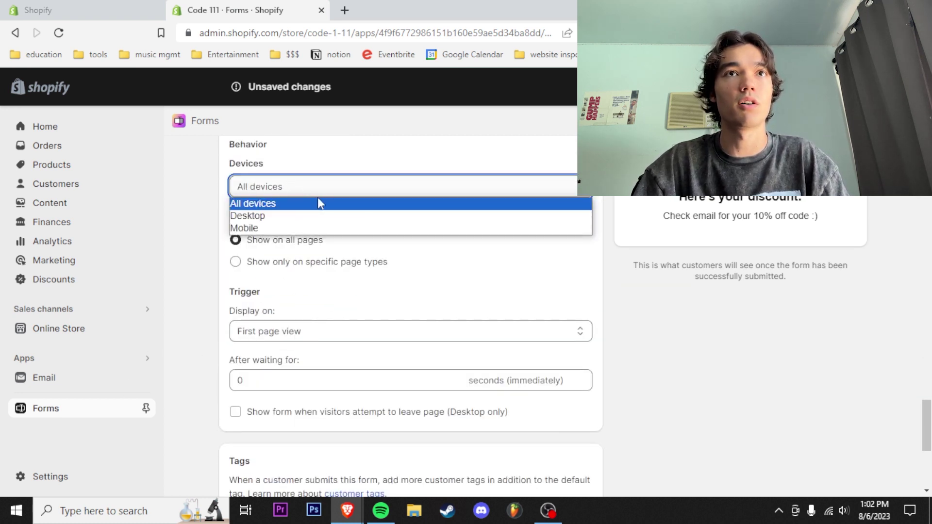
{"action": "left_click", "coordinate": [294, 204]}
Step: Set the trigger to wait 15 seconds after the first page view
{"action": "scroll", "coordinate": [297, 277], "scroll_direction": "down", "scroll_amount": 2}
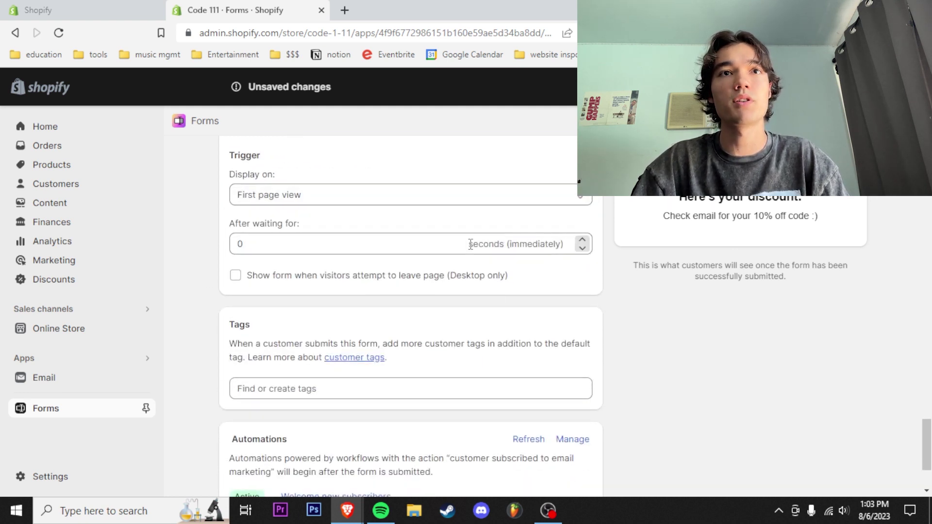
{"action": "left_click", "coordinate": [377, 248]}
{"action": "key", "text": "ctrl+a"}
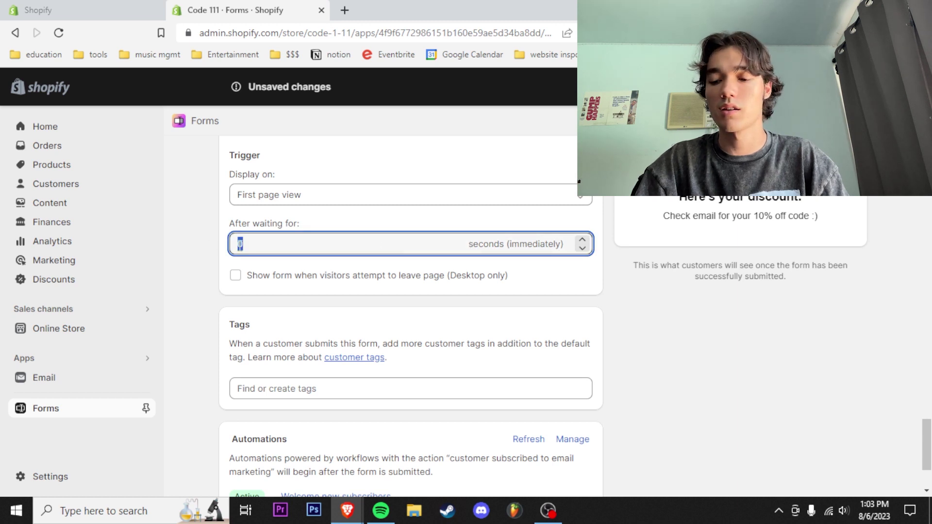
{"action": "type", "text": "10"}
{"action": "left_click", "coordinate": [435, 224]}
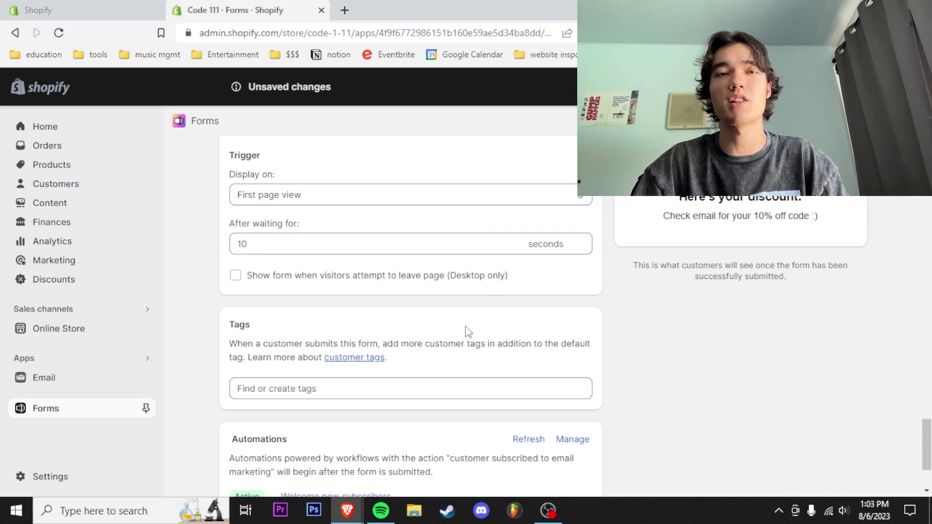
{"action": "left_click", "coordinate": [583, 240]}
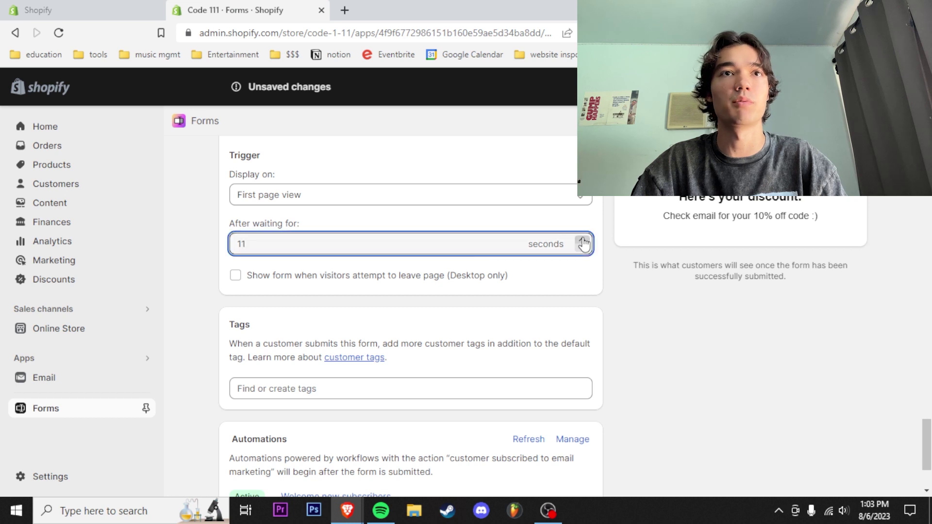
{"action": "left_click", "coordinate": [583, 240]}
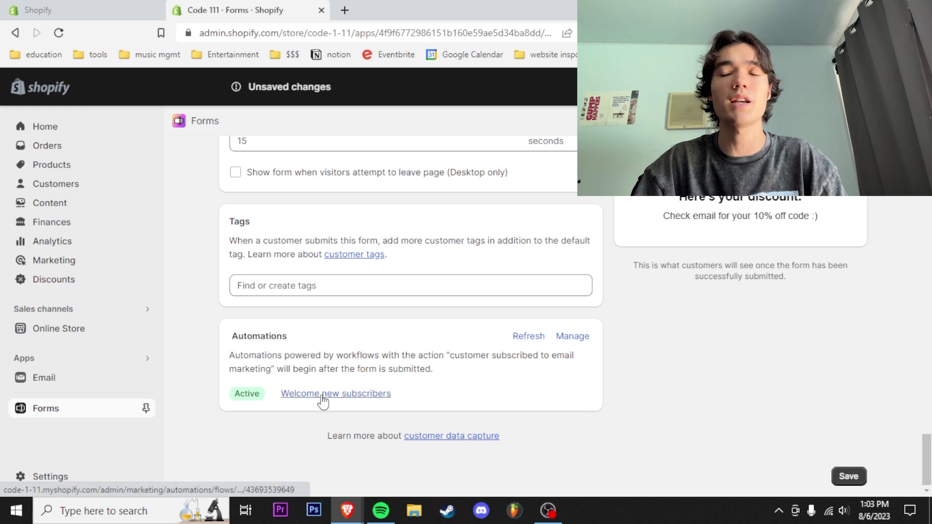
Step: Enable the Forms app embed in the live Dawn theme
{"action": "scroll", "coordinate": [437, 174], "scroll_direction": "up", "scroll_amount": 15}
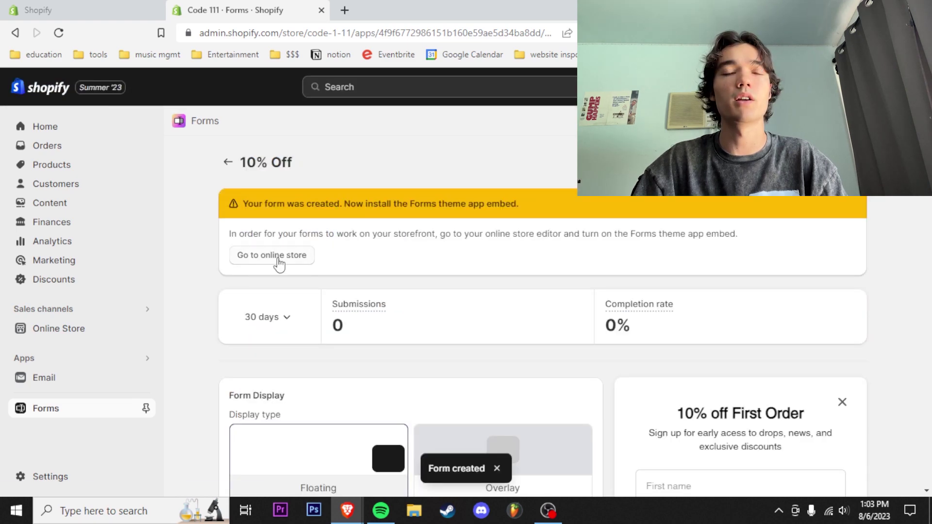
{"action": "left_click", "coordinate": [279, 259]}
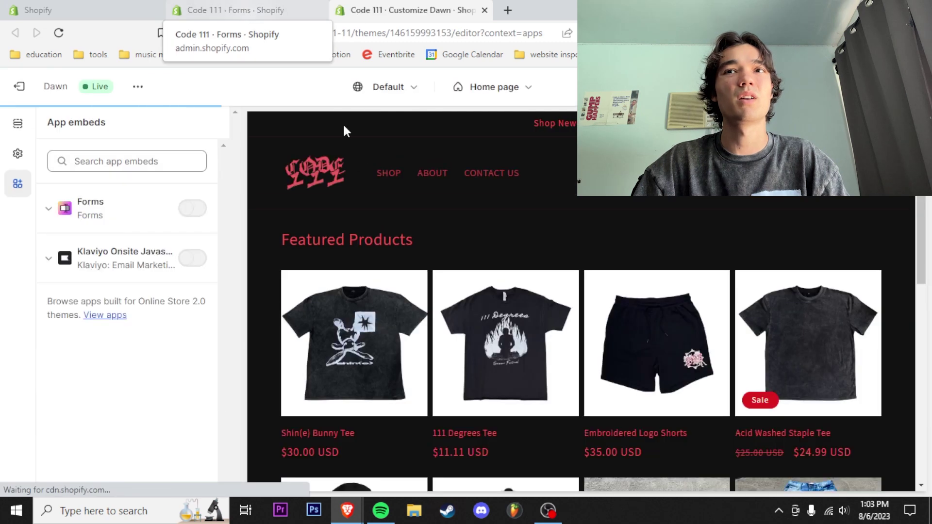
{"action": "left_click", "coordinate": [190, 210]}
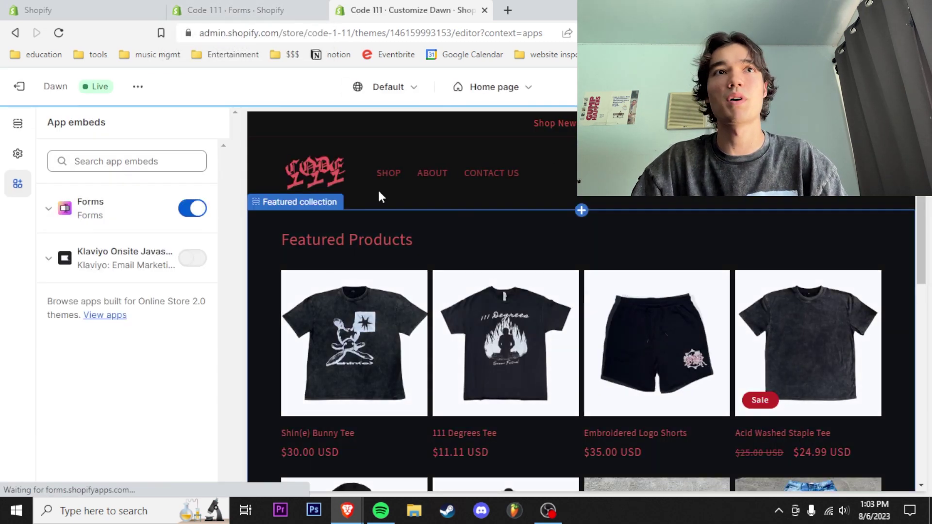
{"action": "scroll", "coordinate": [760, 331], "scroll_direction": "down", "scroll_amount": 1}
{"action": "scroll", "coordinate": [760, 332], "scroll_direction": "down", "scroll_amount": 4}
{"action": "key", "text": "ctrl+shift+Tab"}
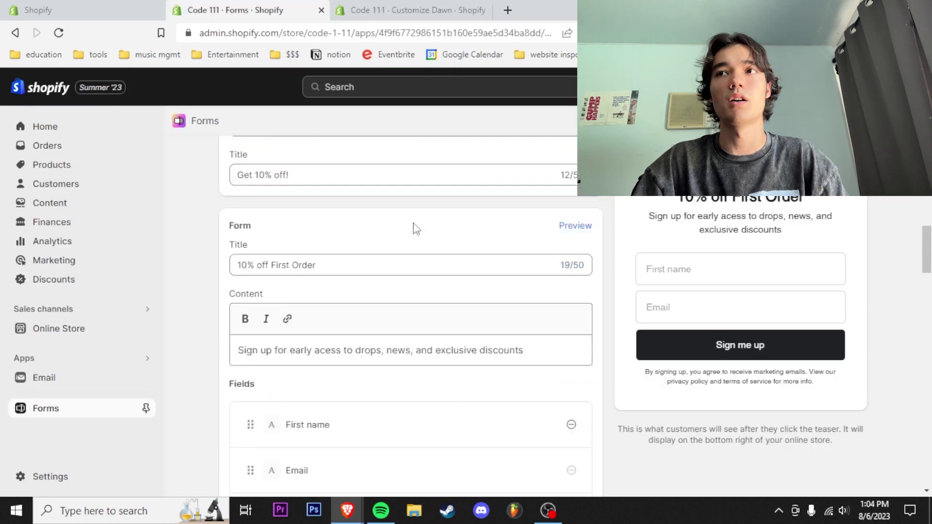
{"action": "scroll", "coordinate": [414, 229], "scroll_direction": "down", "scroll_amount": 10}
{"action": "scroll", "coordinate": [349, 349], "scroll_direction": "down", "scroll_amount": 3}
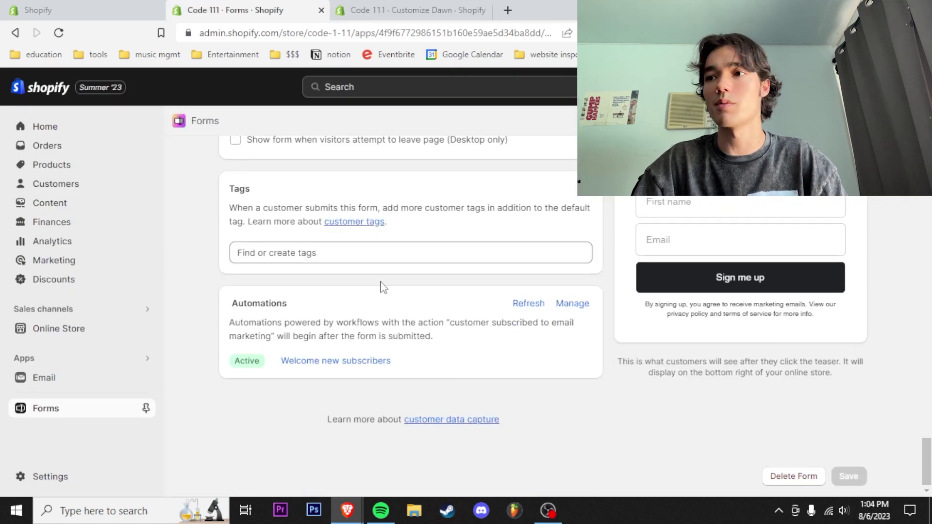
Step: Open the Welcome new subscribers workflow and review its non-checkout subscriber condition
{"action": "left_click", "coordinate": [333, 361]}
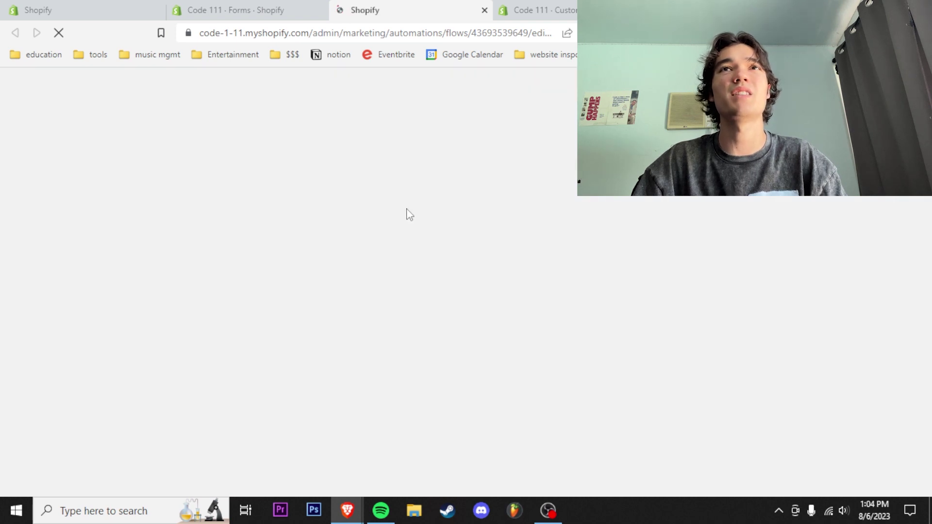
{"action": "mouse_move", "coordinate": [120, 188]}
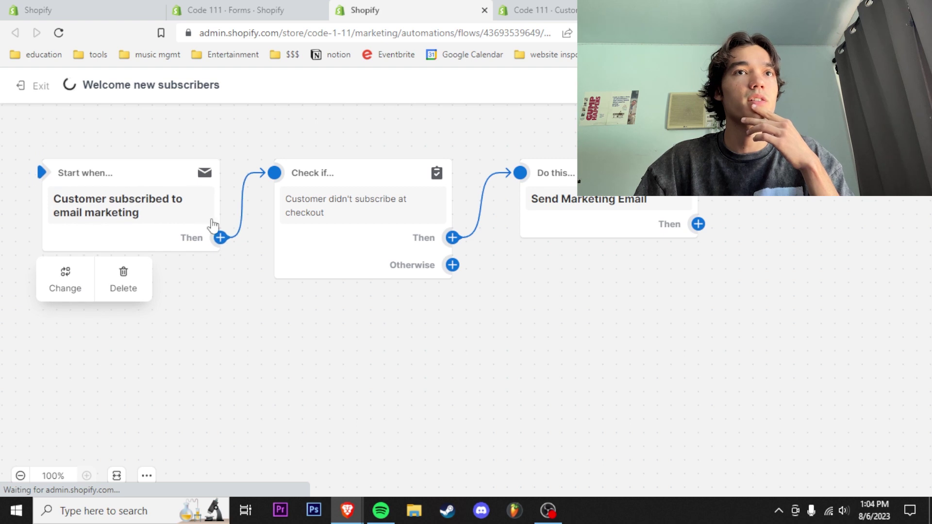
{"action": "left_click", "coordinate": [372, 184]}
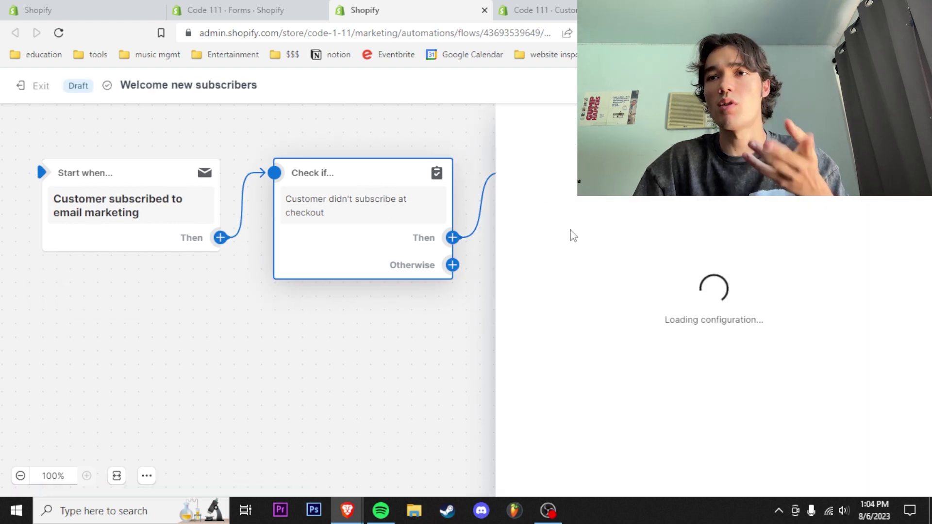
{"action": "mouse_move", "coordinate": [328, 219]}
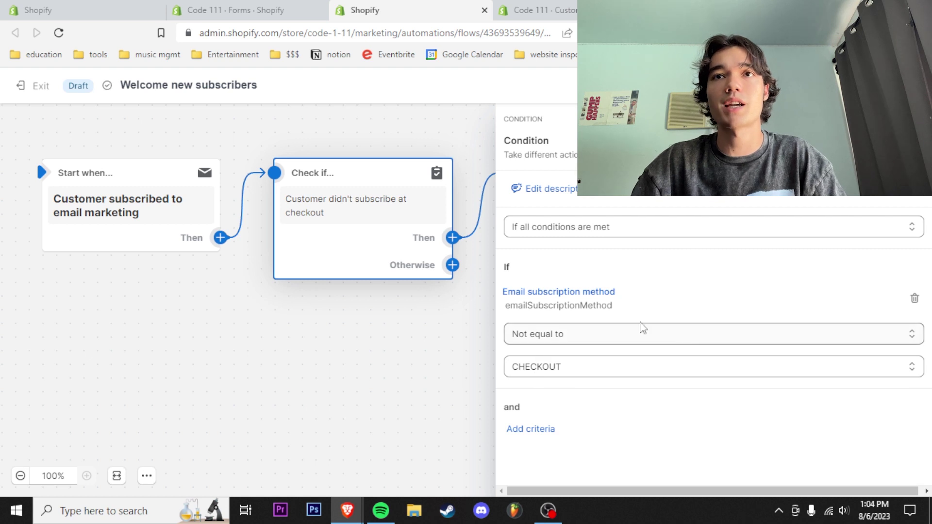
{"action": "key", "text": "Escape"}
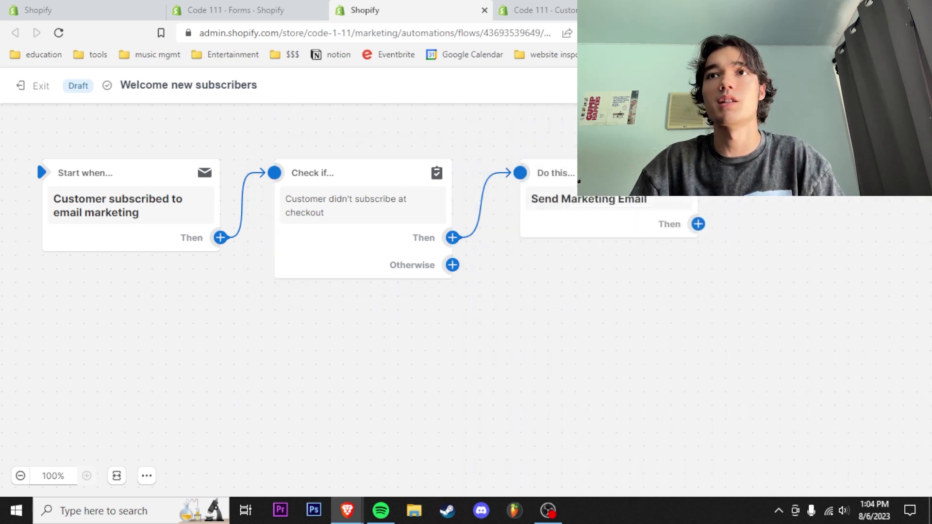
Step: Review the Send Marketing Email action and apply the changes to the live workflow
{"action": "left_click", "coordinate": [680, 214]}
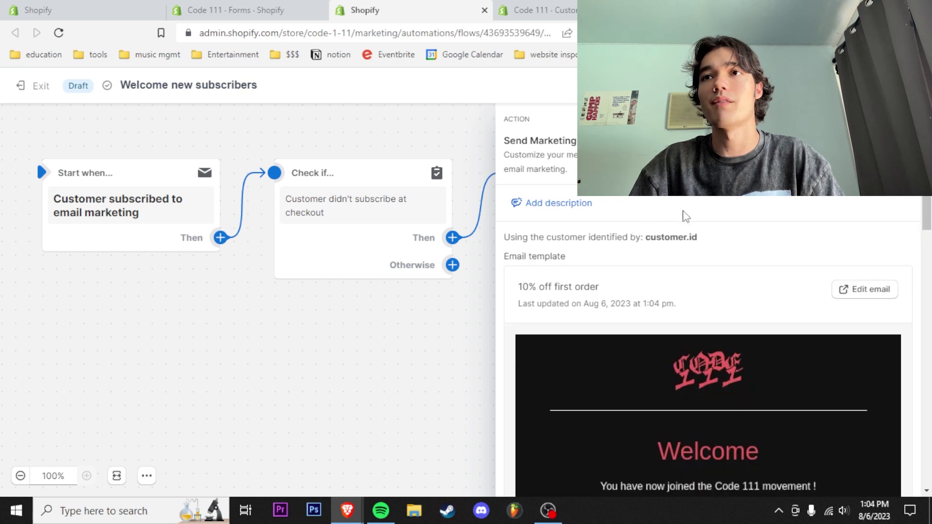
{"action": "scroll", "coordinate": [635, 315], "scroll_direction": "down", "scroll_amount": 1}
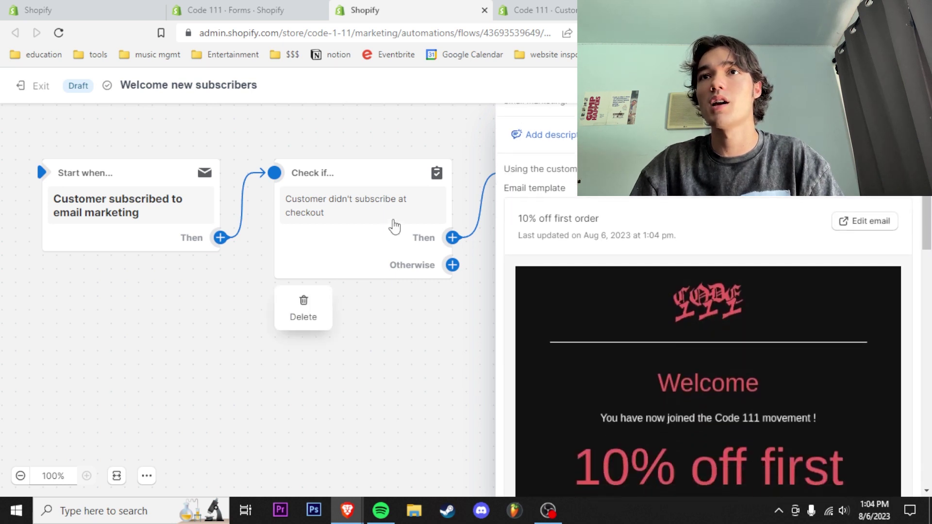
{"action": "scroll", "coordinate": [672, 227], "scroll_direction": "down", "scroll_amount": 1}
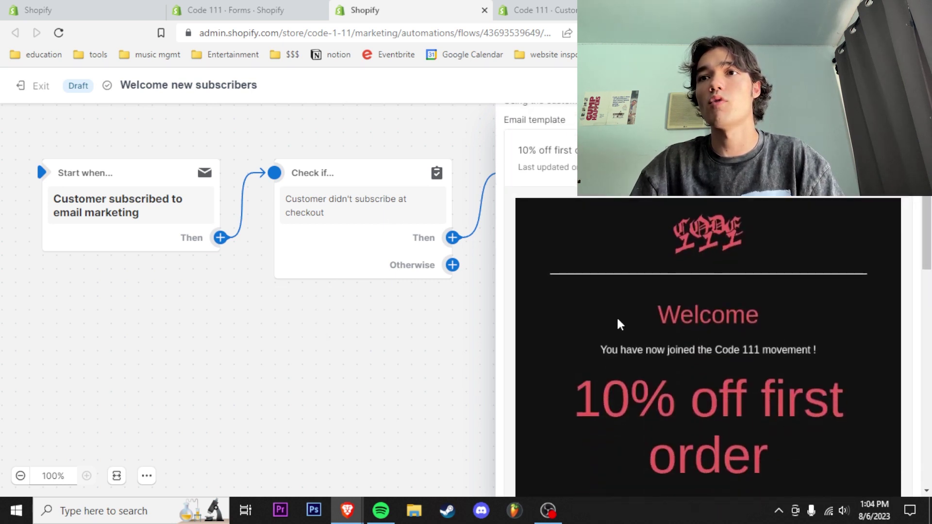
{"action": "scroll", "coordinate": [597, 290], "scroll_direction": "down", "scroll_amount": 2}
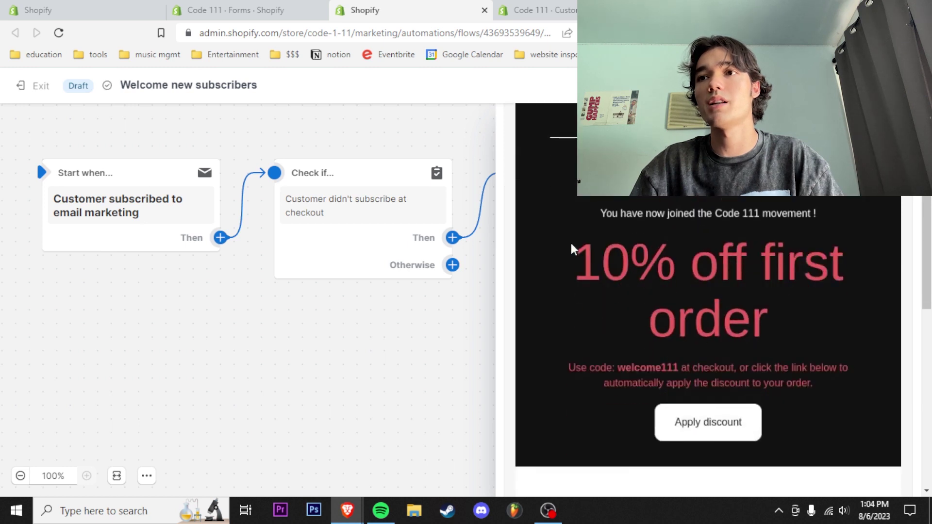
{"action": "scroll", "coordinate": [607, 299], "scroll_direction": "down", "scroll_amount": 1}
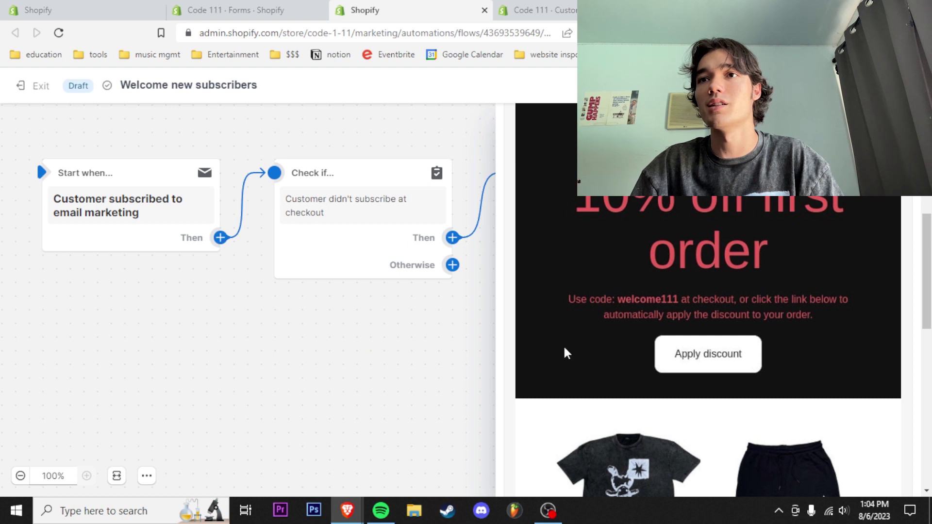
{"action": "scroll", "coordinate": [708, 307], "scroll_direction": "down", "scroll_amount": 2}
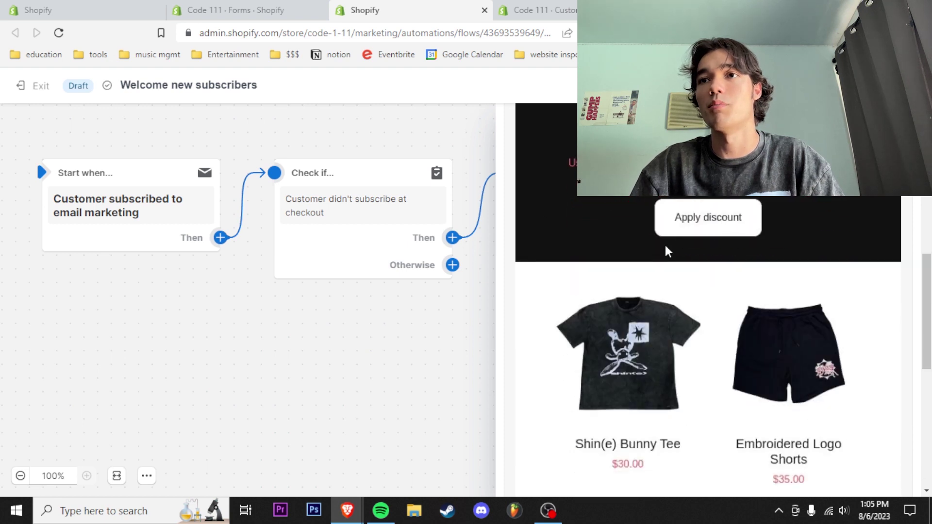
{"action": "scroll", "coordinate": [645, 291], "scroll_direction": "down", "scroll_amount": 6}
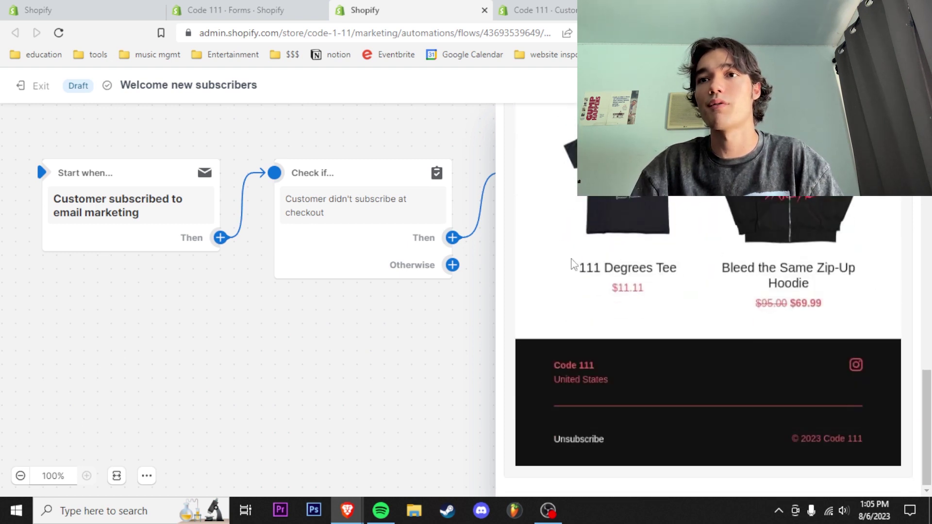
{"action": "left_click", "coordinate": [898, 85]}
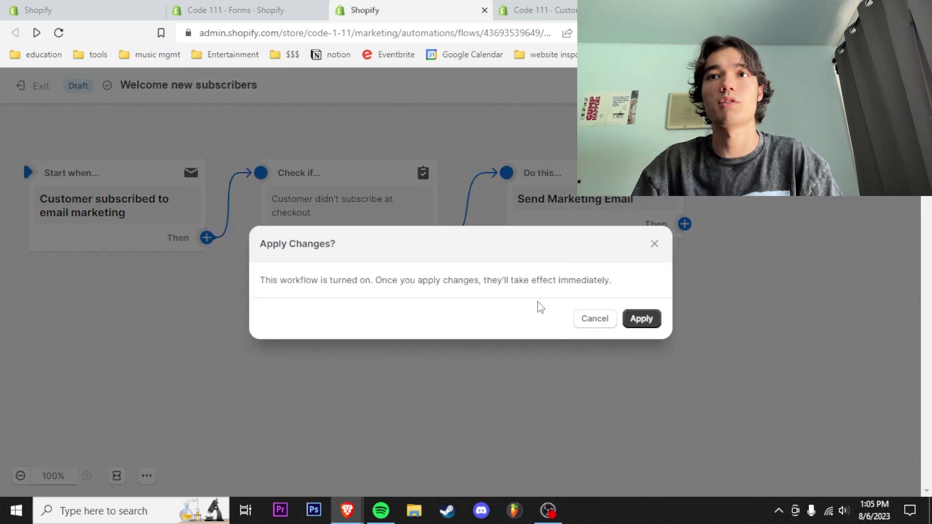
{"action": "left_click", "coordinate": [650, 329]}
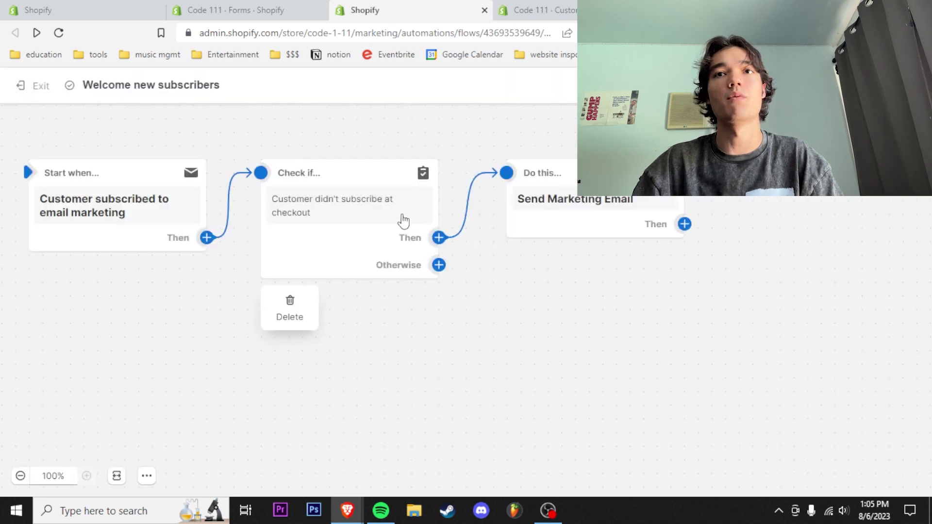
Step: Exit the workflow editor to Automations and switch to the theme customizer
{"action": "left_click", "coordinate": [15, 88]}
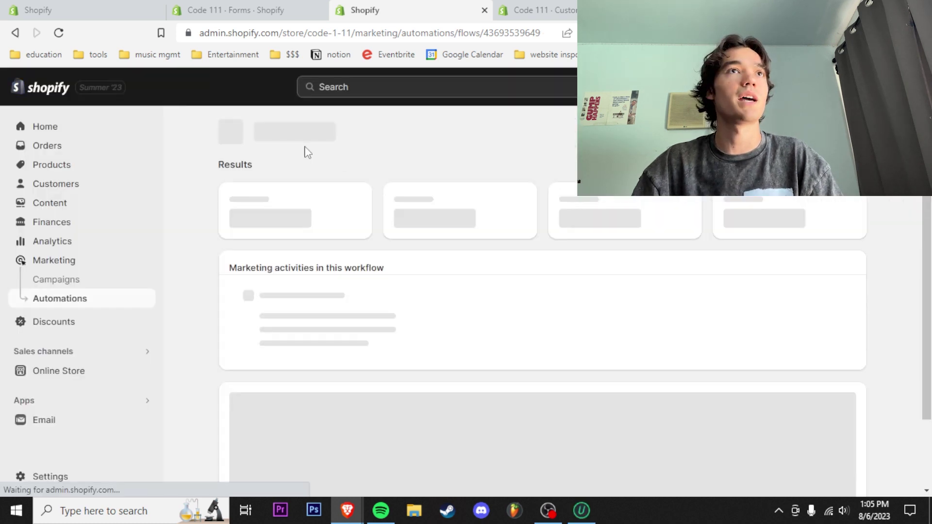
{"action": "left_click", "coordinate": [228, 133]}
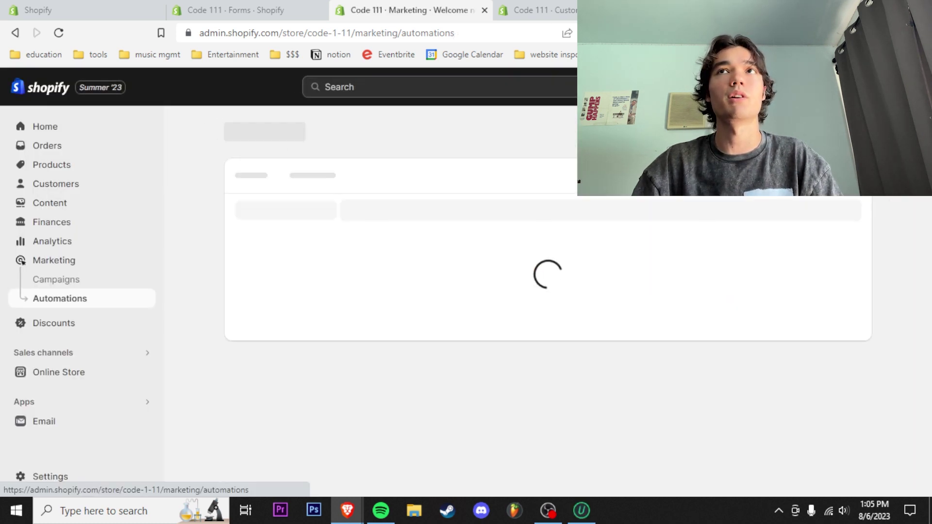
{"action": "key", "text": "ctrl+Tab"}
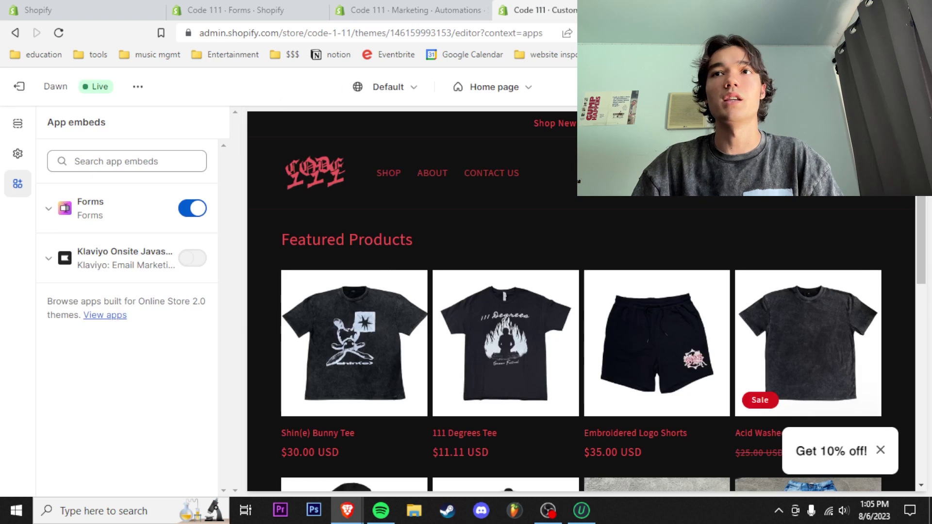
Step: Expand the 'Get 10% off!' teaser into the full signup popup on the desktop preview
{"action": "scroll", "coordinate": [655, 284], "scroll_direction": "down", "scroll_amount": 3}
{"action": "scroll", "coordinate": [660, 322], "scroll_direction": "up", "scroll_amount": 3}
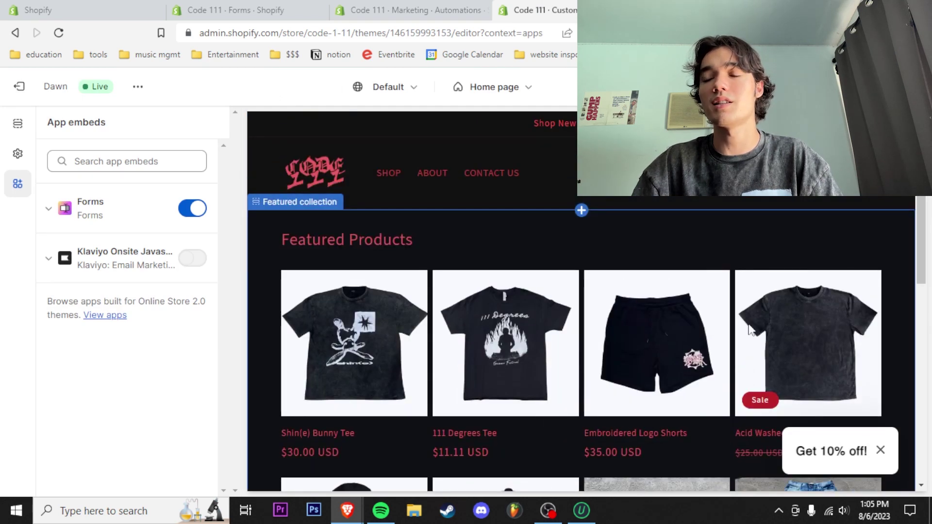
{"action": "scroll", "coordinate": [652, 250], "scroll_direction": "down", "scroll_amount": 3}
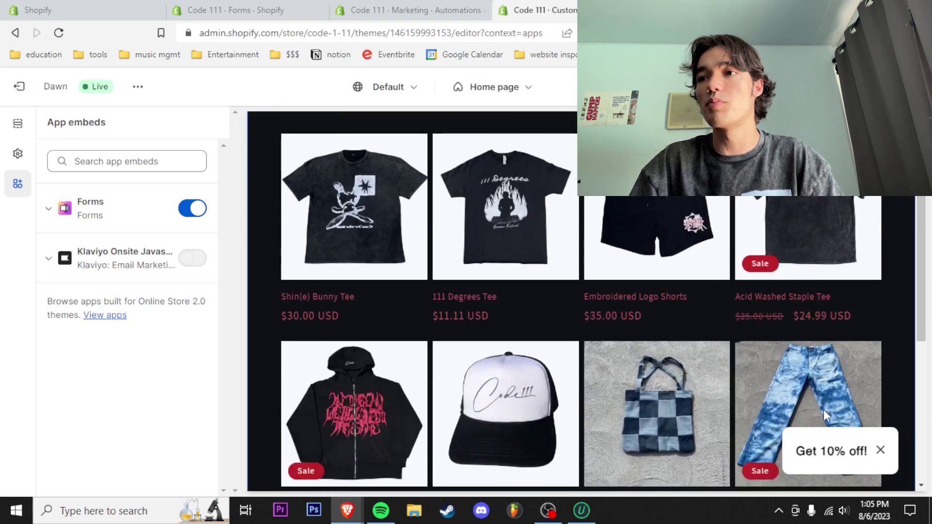
{"action": "scroll", "coordinate": [726, 440], "scroll_direction": "up", "scroll_amount": 3}
{"action": "scroll", "coordinate": [743, 356], "scroll_direction": "down", "scroll_amount": 3}
{"action": "scroll", "coordinate": [786, 366], "scroll_direction": "up", "scroll_amount": 3}
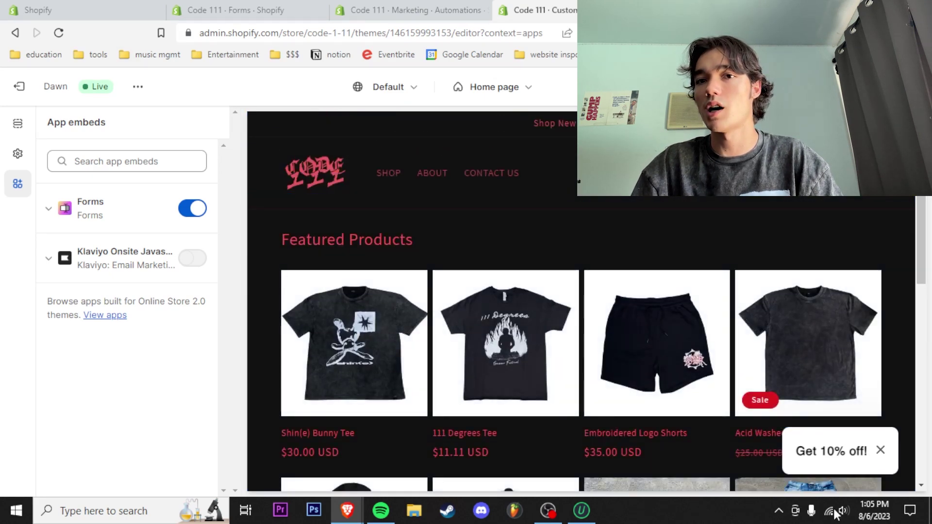
{"action": "left_click", "coordinate": [837, 454]}
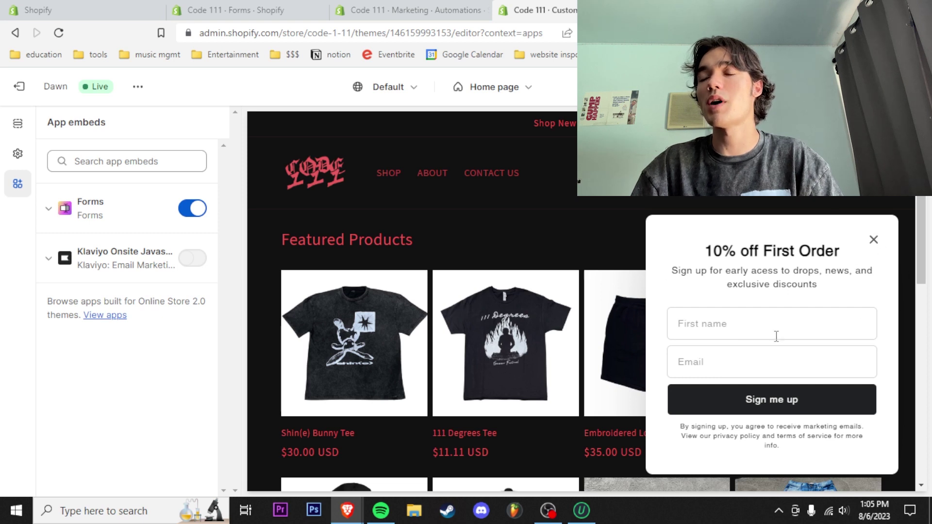
Step: Switch the storefront preview to mobile width and close the signup popup
{"action": "left_click", "coordinate": [772, 86]}
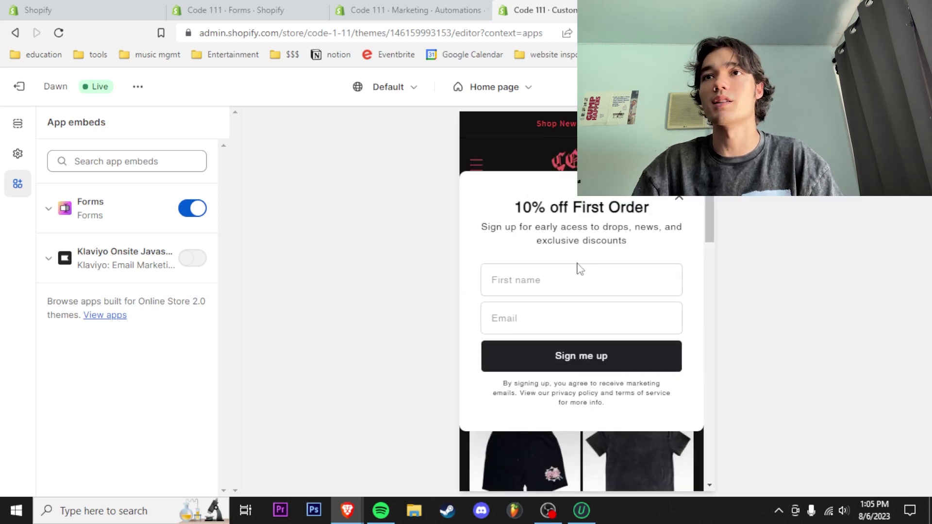
{"action": "left_click", "coordinate": [678, 197]}
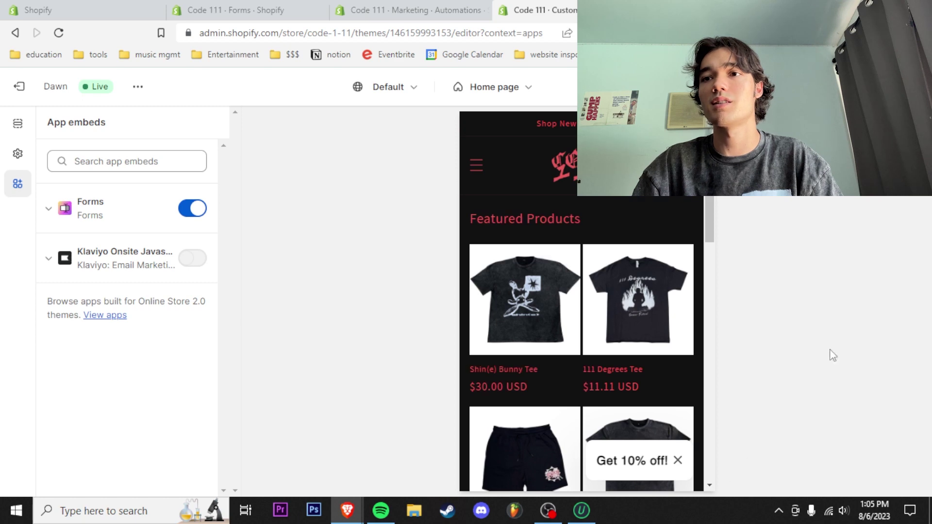
{"action": "scroll", "coordinate": [628, 360], "scroll_direction": "down", "scroll_amount": 5}
{"action": "scroll", "coordinate": [621, 358], "scroll_direction": "down", "scroll_amount": 4}
{"action": "scroll", "coordinate": [618, 358], "scroll_direction": "up", "scroll_amount": 10}
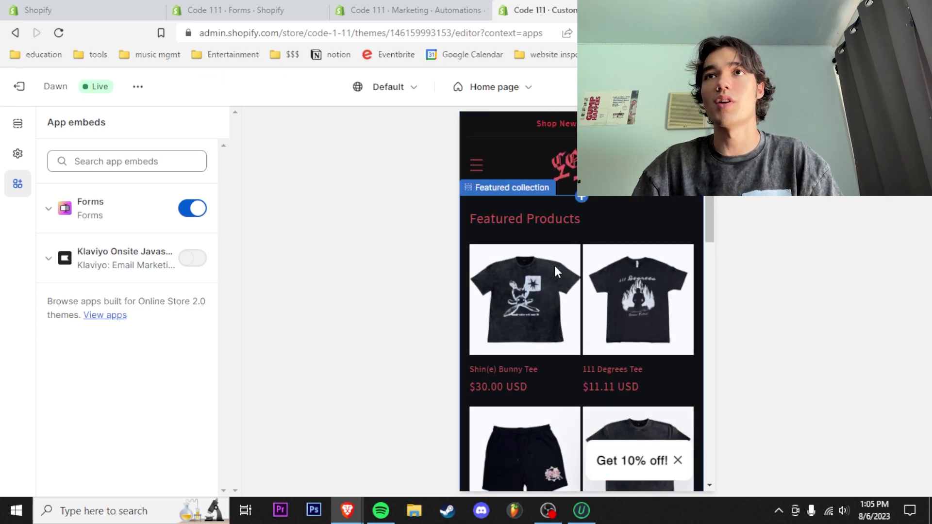
{"action": "scroll", "coordinate": [549, 267], "scroll_direction": "down", "scroll_amount": 10}
{"action": "scroll", "coordinate": [546, 286], "scroll_direction": "up", "scroll_amount": 5}
Step: Reopen the signup popup from the mobile teaser, then close it with its X
{"action": "left_click", "coordinate": [640, 461]}
{"action": "scroll", "coordinate": [573, 243], "scroll_direction": "up", "scroll_amount": 5}
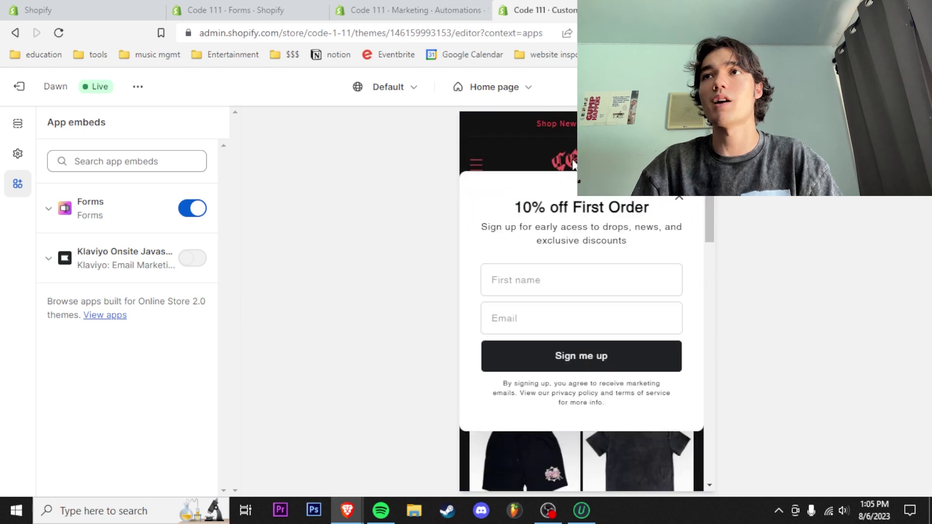
{"action": "scroll", "coordinate": [572, 155], "scroll_direction": "down", "scroll_amount": 2}
{"action": "scroll", "coordinate": [571, 155], "scroll_direction": "up", "scroll_amount": 5}
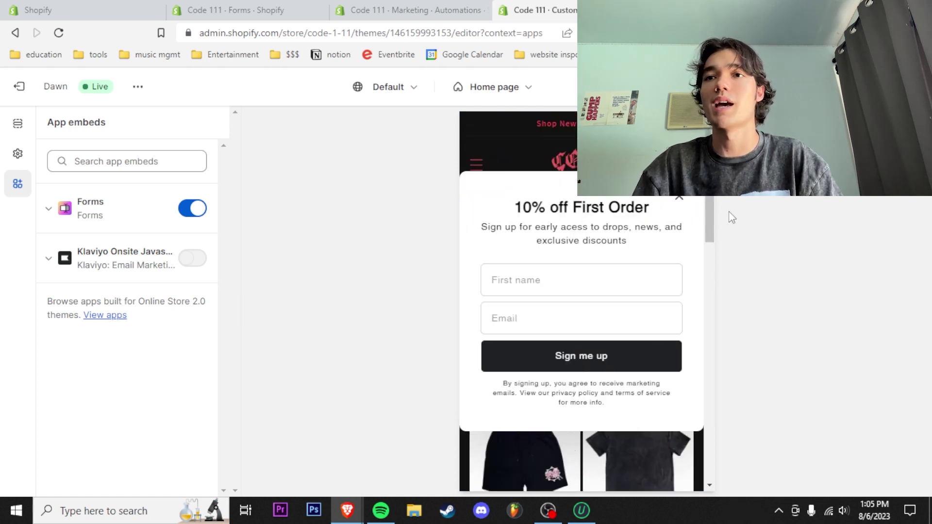
{"action": "left_click", "coordinate": [680, 202]}
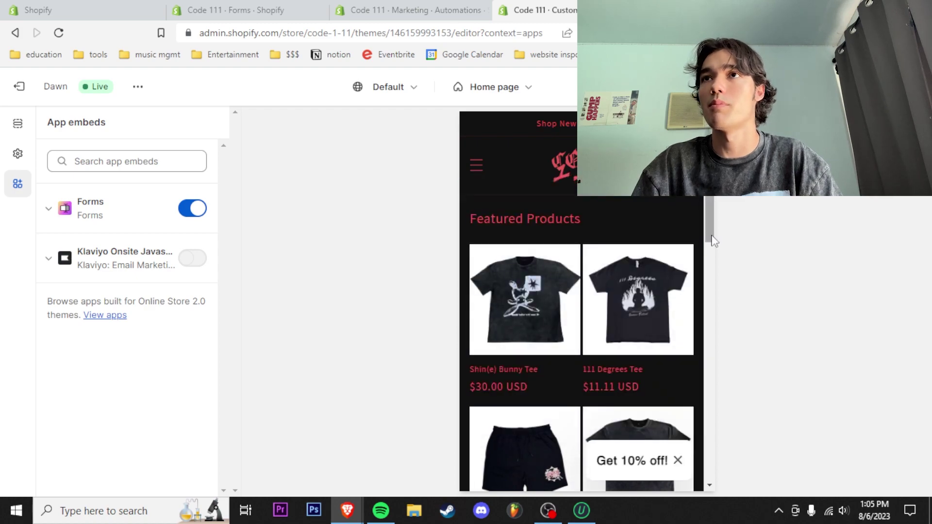
Step: Load the live code111.us storefront in a new tab and scroll through the page
{"action": "key", "text": "ctrl+t"}
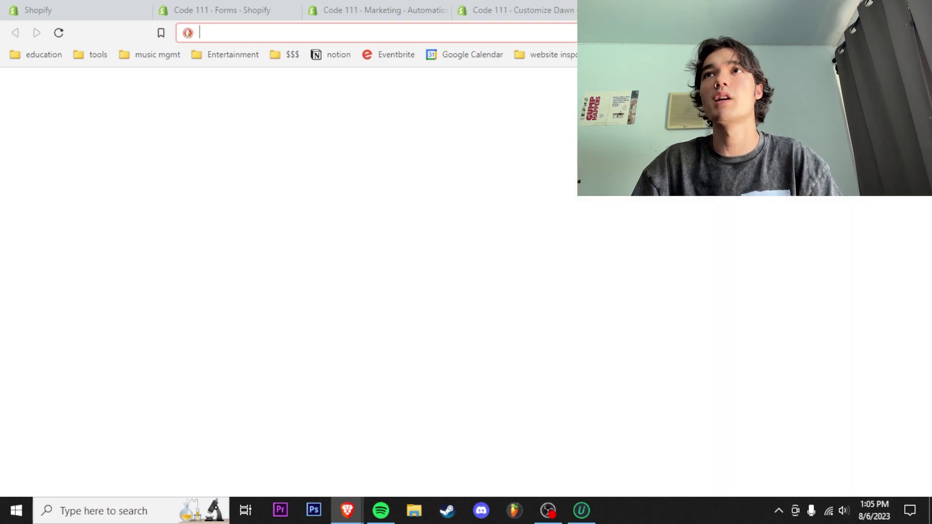
{"action": "type", "text": "code"}
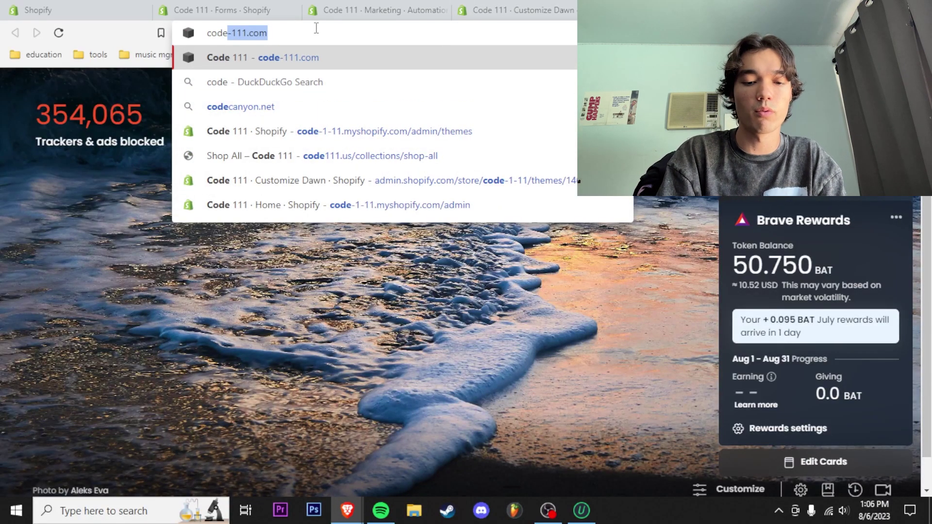
{"action": "type", "text": "111.us"}
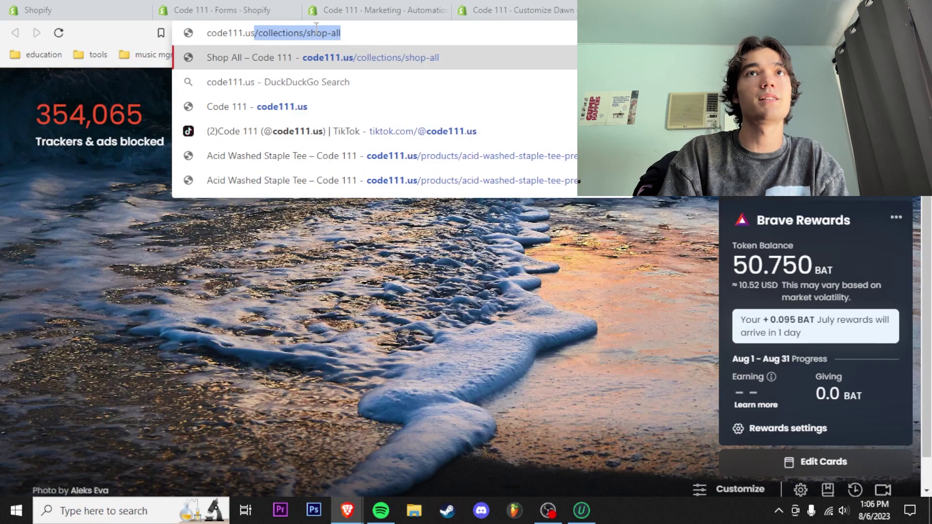
{"action": "key", "text": "Return"}
{"action": "scroll", "coordinate": [467, 166], "scroll_direction": "down", "scroll_amount": 3}
{"action": "scroll", "coordinate": [389, 172], "scroll_direction": "down", "scroll_amount": 3}
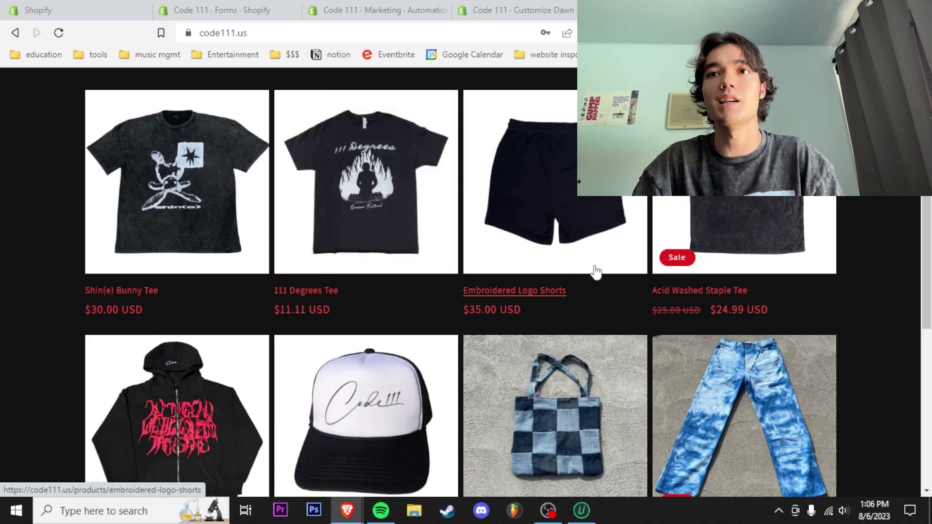
{"action": "scroll", "coordinate": [517, 215], "scroll_direction": "down", "scroll_amount": 3}
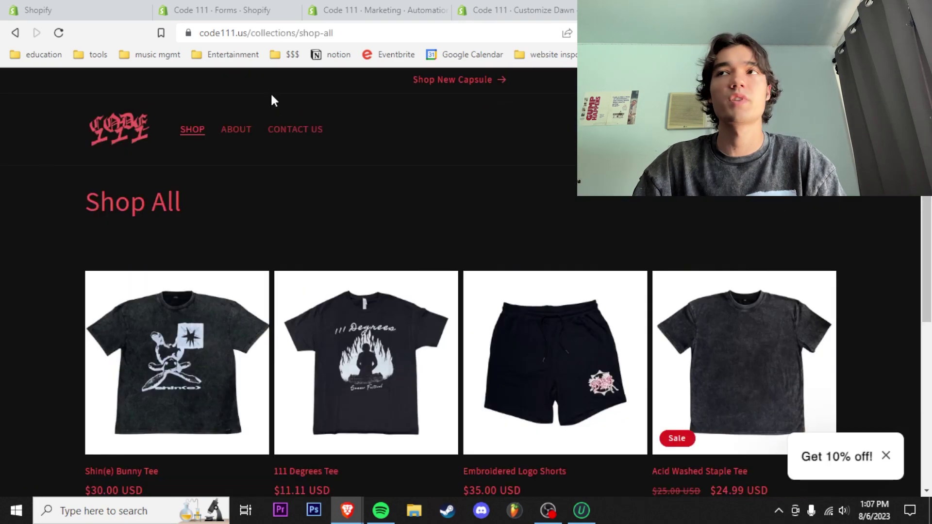
{"action": "scroll", "coordinate": [333, 261], "scroll_direction": "down", "scroll_amount": 6}
{"action": "scroll", "coordinate": [318, 239], "scroll_direction": "up", "scroll_amount": 6}
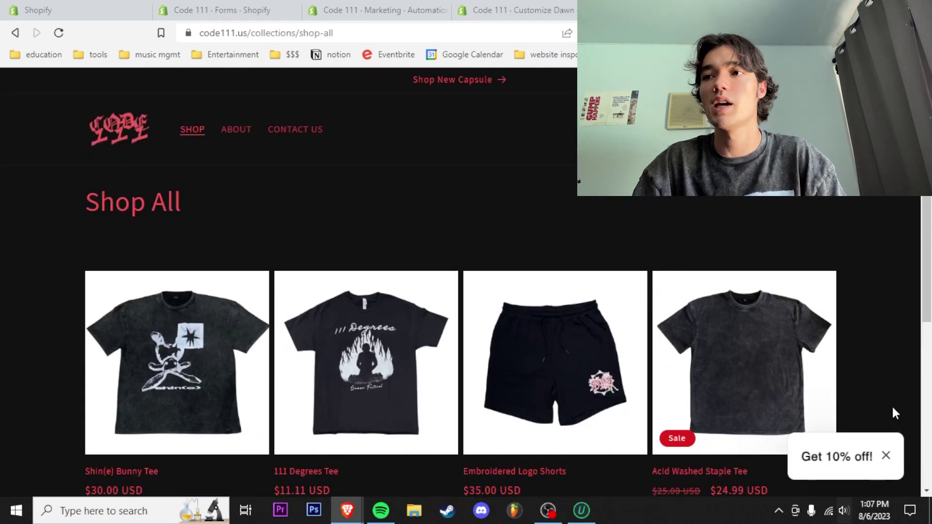
Step: Open the 10% off popup and highlight its '10% off First Order' heading and description
{"action": "left_click", "coordinate": [847, 457]}
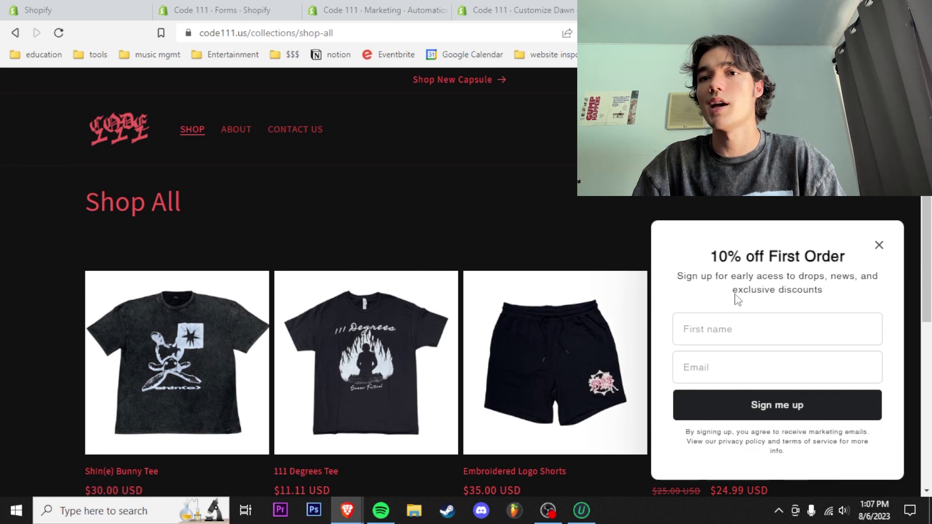
{"action": "left_click_drag", "start_coordinate": [719, 264], "coordinate": [843, 272]}
{"action": "left_click", "coordinate": [686, 250]}
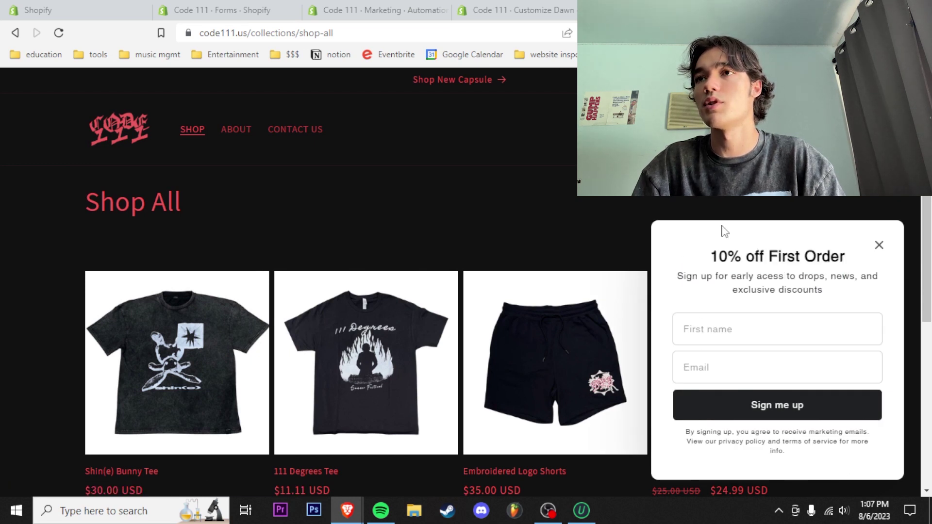
{"action": "left_click_drag", "start_coordinate": [686, 271], "coordinate": [725, 323]}
Step: Try the Email and First name fields, then close the popup back to the teaser
{"action": "left_click", "coordinate": [719, 355]}
{"action": "left_click", "coordinate": [743, 322]}
{"action": "left_click", "coordinate": [741, 371]}
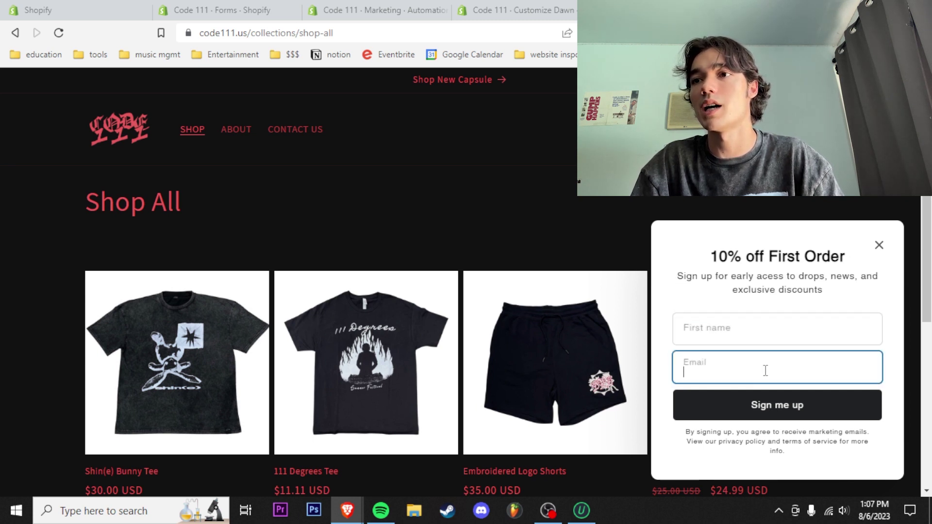
{"action": "left_click", "coordinate": [879, 245]}
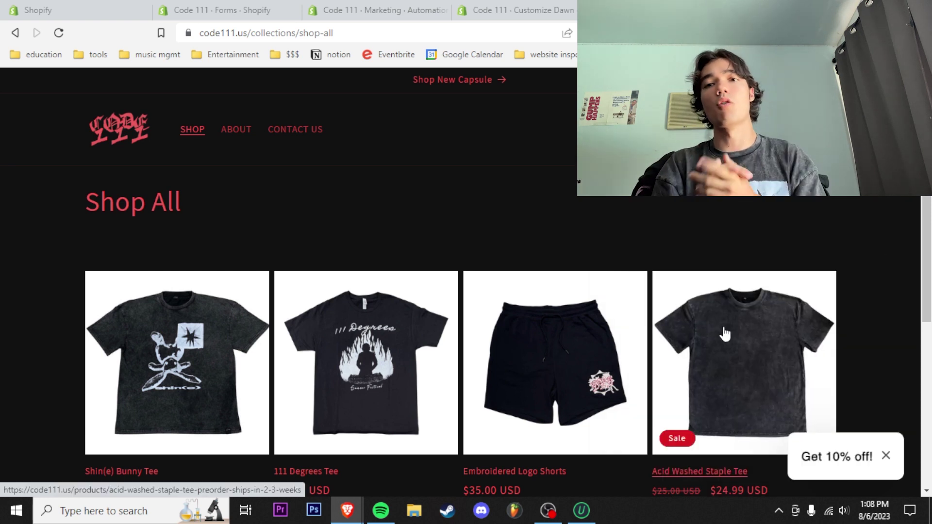